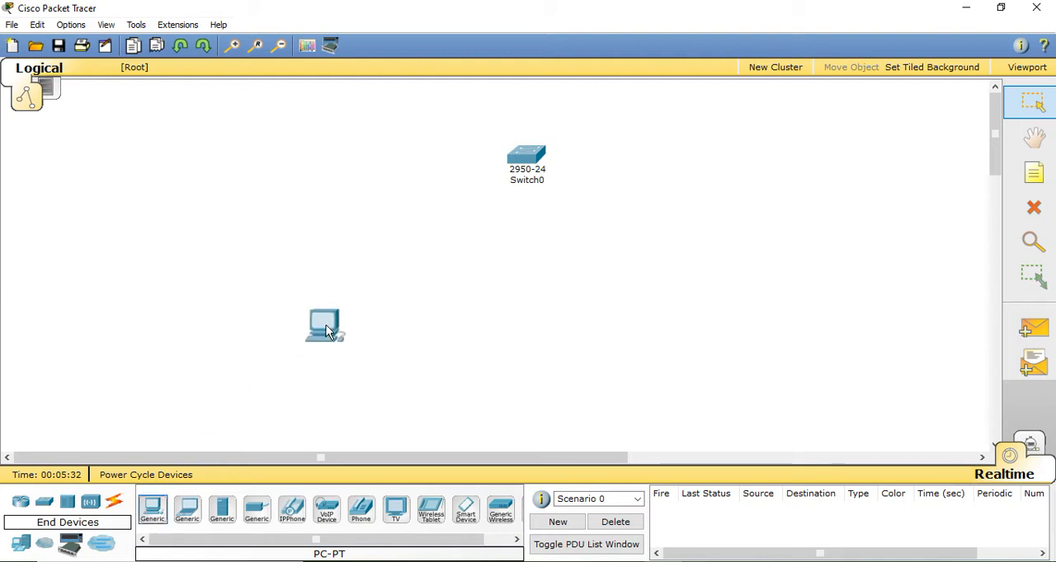
Place a generic laptop and two more generic PCs in a row beside PC0, below Switch0
{"action": "left_click_drag", "start_coordinate": [198, 518], "coordinate": [444, 333]}
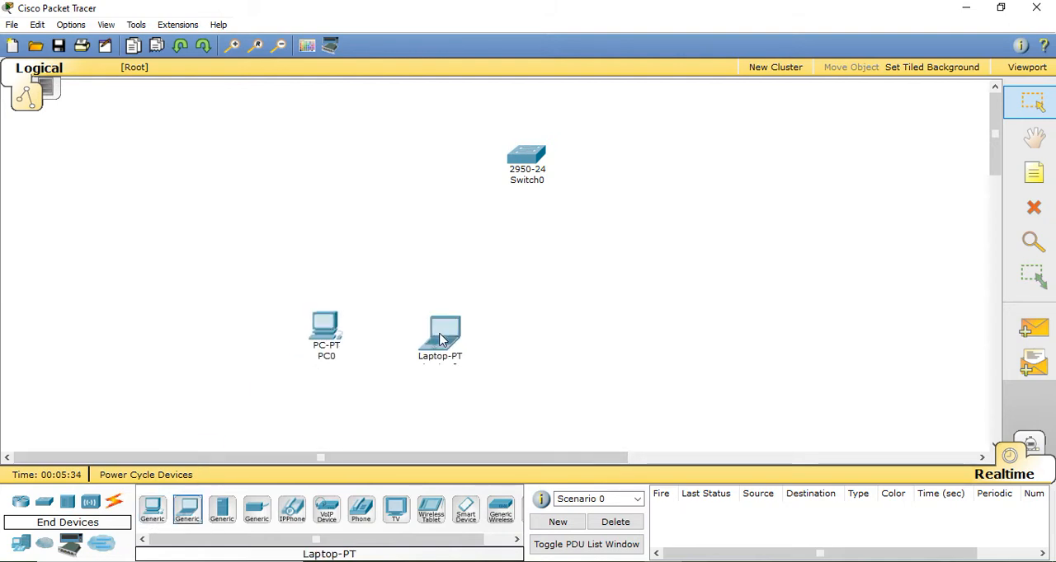
{"action": "left_click_drag", "start_coordinate": [153, 512], "coordinate": [557, 327]}
{"action": "left_click_drag", "start_coordinate": [154, 511], "coordinate": [713, 310]}
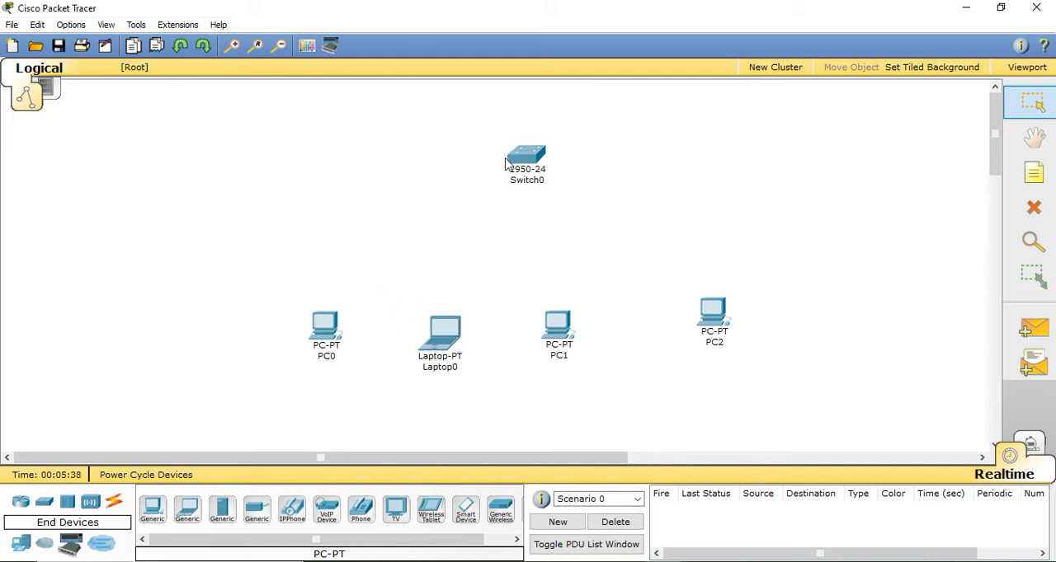
Connect PC0's FastEthernet port to port Fa0/1 of Switch0 with a copper straight-through cable
{"action": "left_click", "coordinate": [113, 503]}
{"action": "left_click", "coordinate": [222, 510]}
{"action": "left_click", "coordinate": [326, 330]}
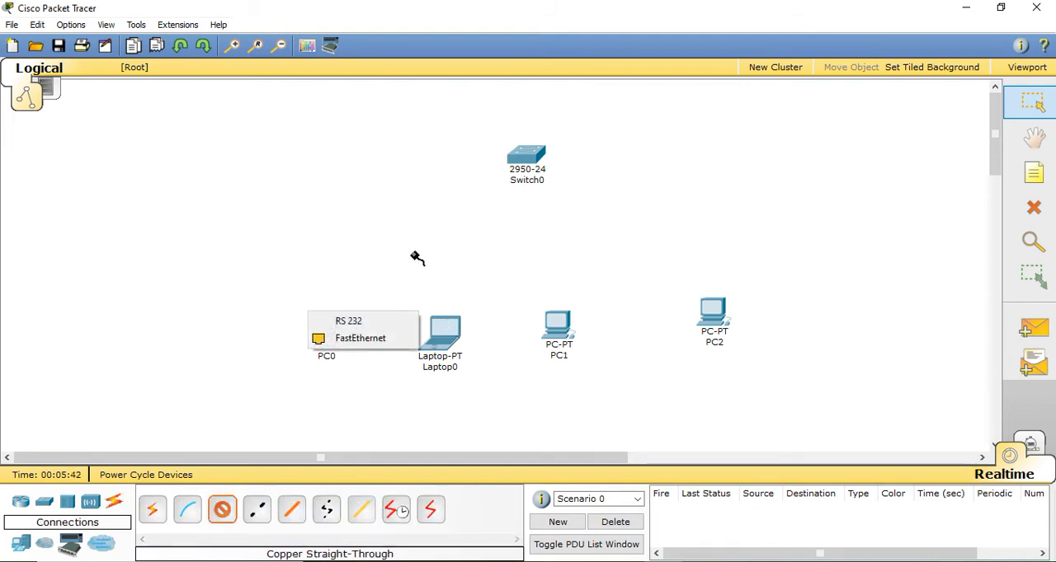
{"action": "left_click", "coordinate": [376, 338]}
{"action": "left_click", "coordinate": [526, 158]}
{"action": "left_click", "coordinate": [536, 171]}
Connect Laptop0's FastEthernet port to port Fa0/2 of Switch0 with a copper straight-through cable
{"action": "left_click", "coordinate": [222, 509]}
{"action": "left_click", "coordinate": [445, 334]}
{"action": "left_click", "coordinate": [466, 347]}
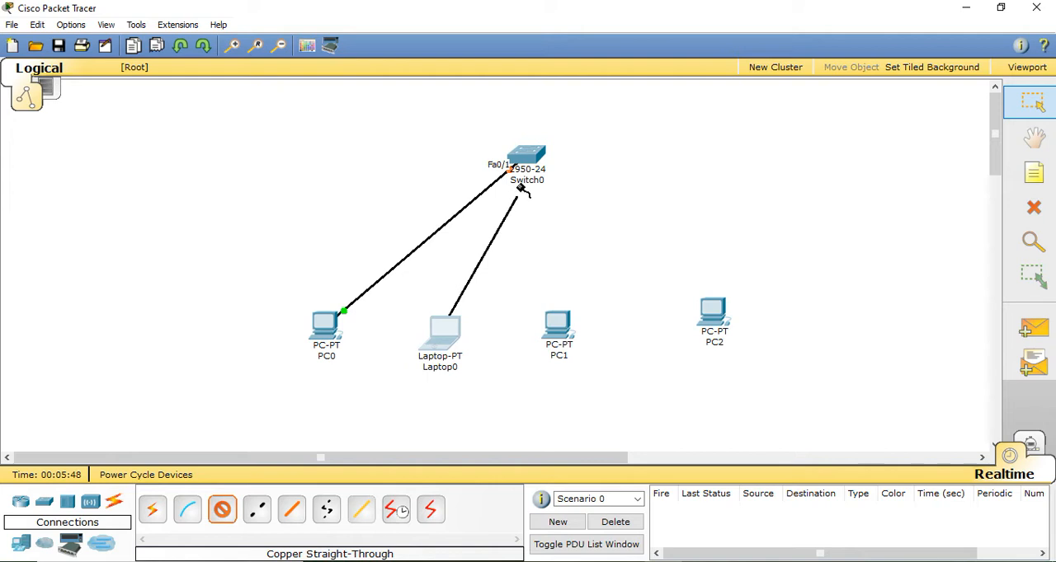
{"action": "left_click", "coordinate": [521, 156]}
{"action": "left_click", "coordinate": [533, 176]}
Connect PC1's FastEthernet port to port Fa0/3 of Switch0 with a copper straight-through cable
{"action": "left_click", "coordinate": [222, 510]}
{"action": "left_click", "coordinate": [550, 338]}
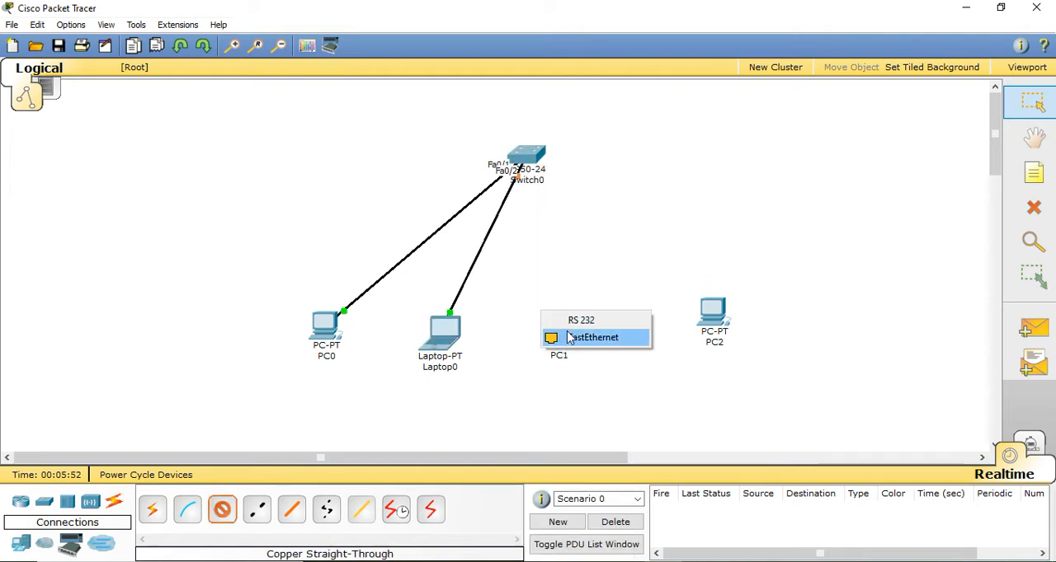
{"action": "left_click", "coordinate": [568, 337]}
{"action": "left_click", "coordinate": [525, 157]}
{"action": "left_click", "coordinate": [566, 204]}
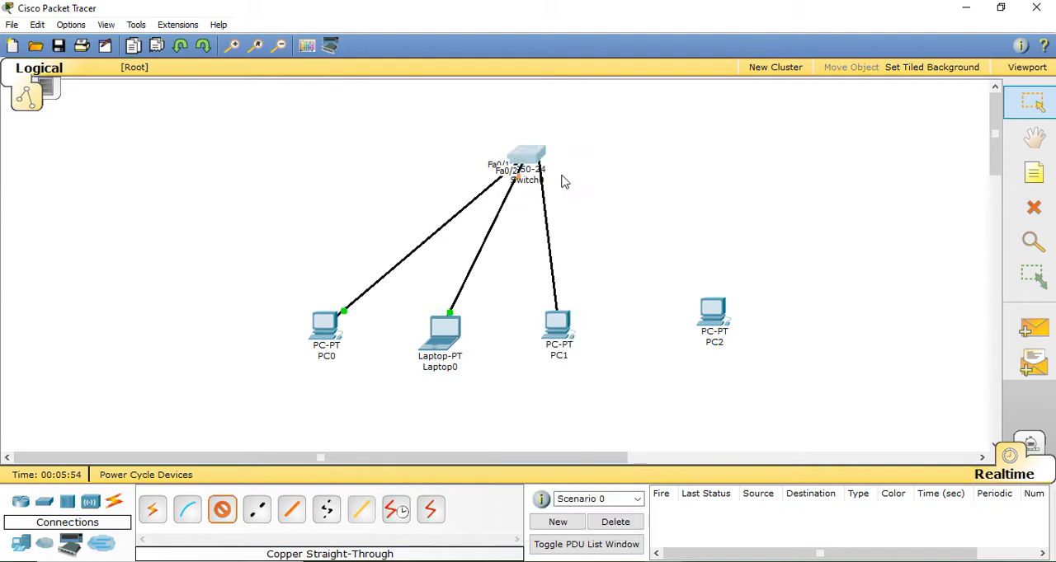
Connect PC2's FastEthernet port to port Fa0/4 of Switch0 with a copper straight-through cable
{"action": "left_click", "coordinate": [226, 517]}
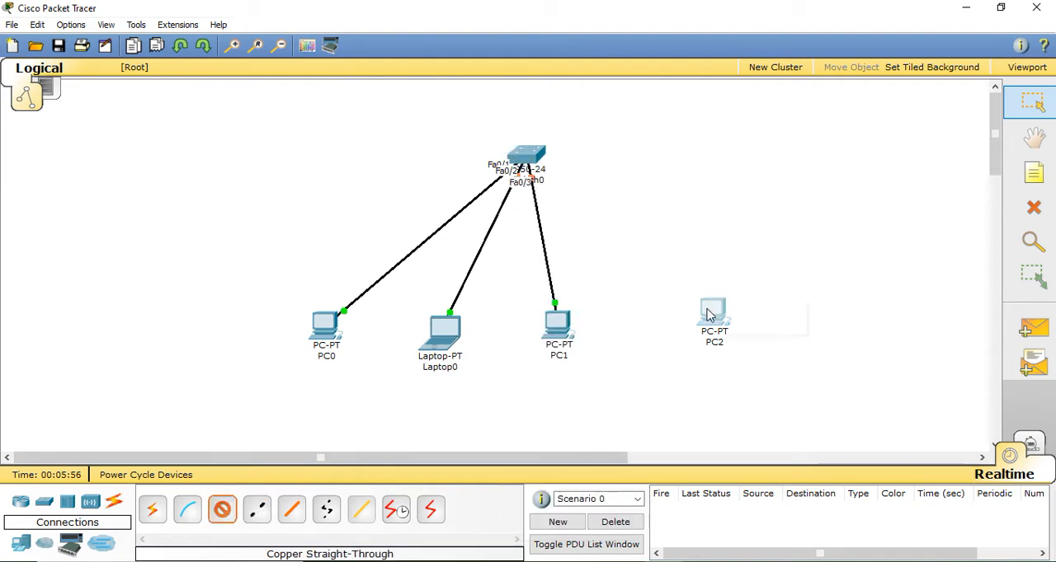
{"action": "left_click", "coordinate": [709, 313]}
{"action": "left_click", "coordinate": [721, 325]}
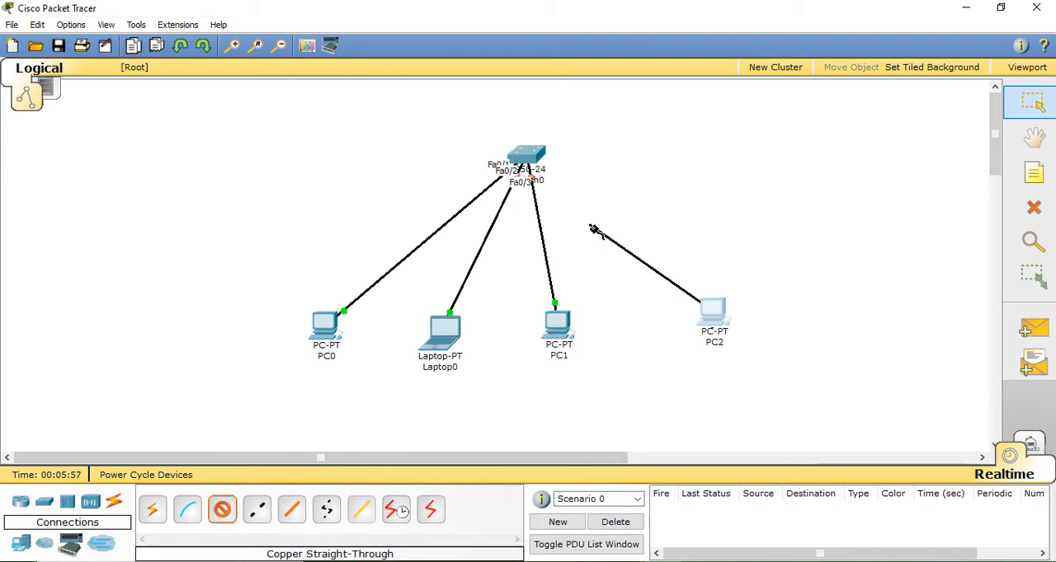
{"action": "left_click", "coordinate": [524, 156]}
{"action": "left_click", "coordinate": [559, 173]}
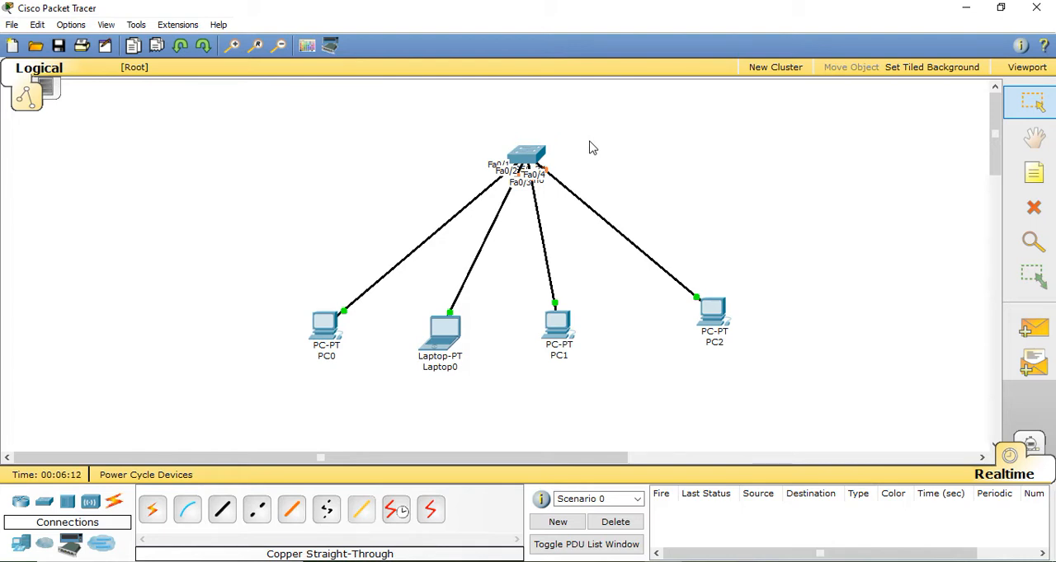
Open Switch0 and examine its physical port view and the list of FastEthernet interfaces in its configuration
{"action": "left_click", "coordinate": [520, 155]}
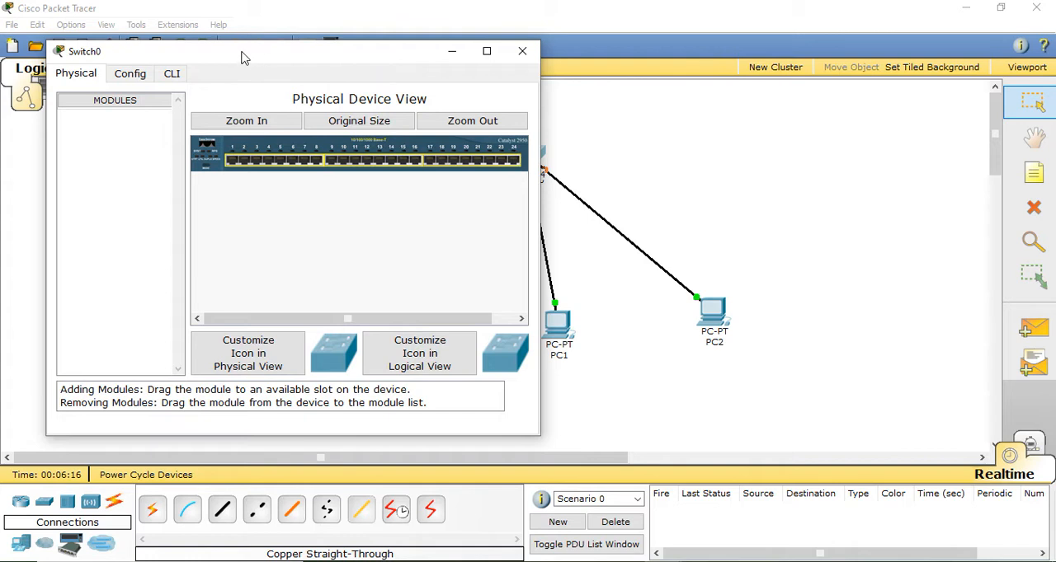
{"action": "left_click_drag", "start_coordinate": [238, 52], "coordinate": [436, 14]}
{"action": "left_click", "coordinate": [328, 35]}
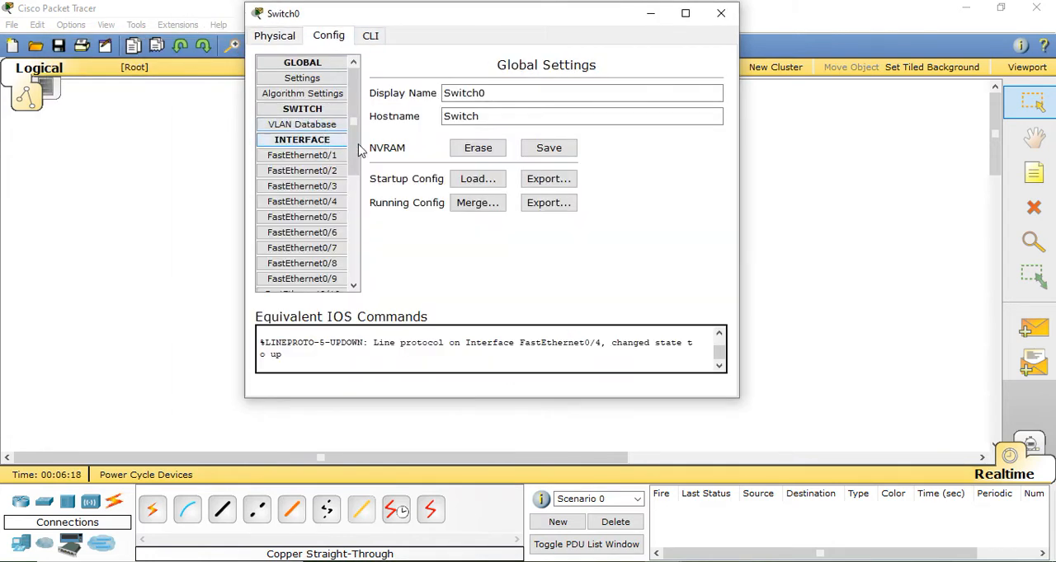
{"action": "left_click_drag", "start_coordinate": [351, 99], "coordinate": [350, 107]}
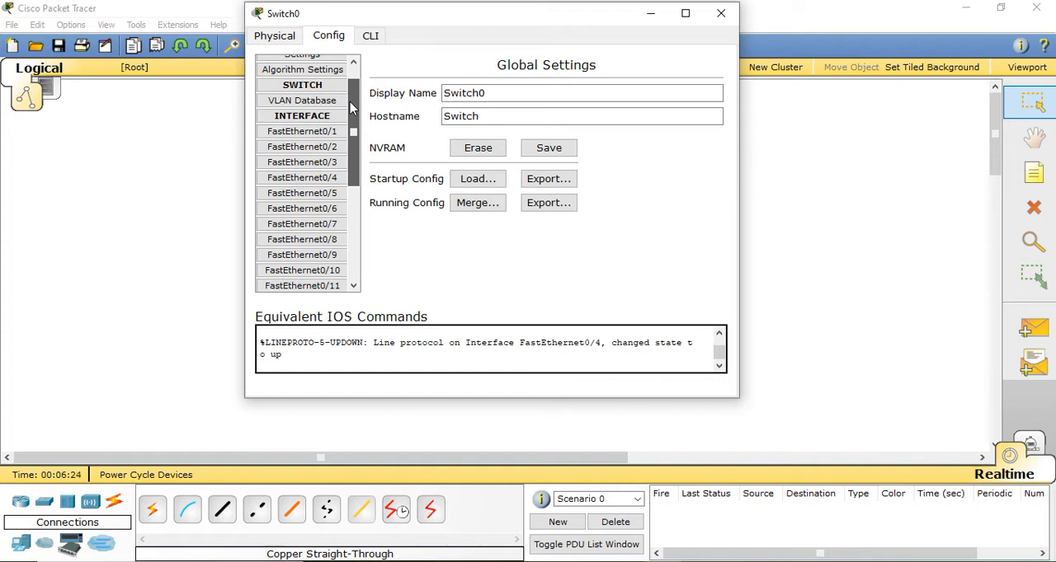
{"action": "left_click_drag", "start_coordinate": [351, 108], "coordinate": [351, 115]}
{"action": "left_click", "coordinate": [285, 37]}
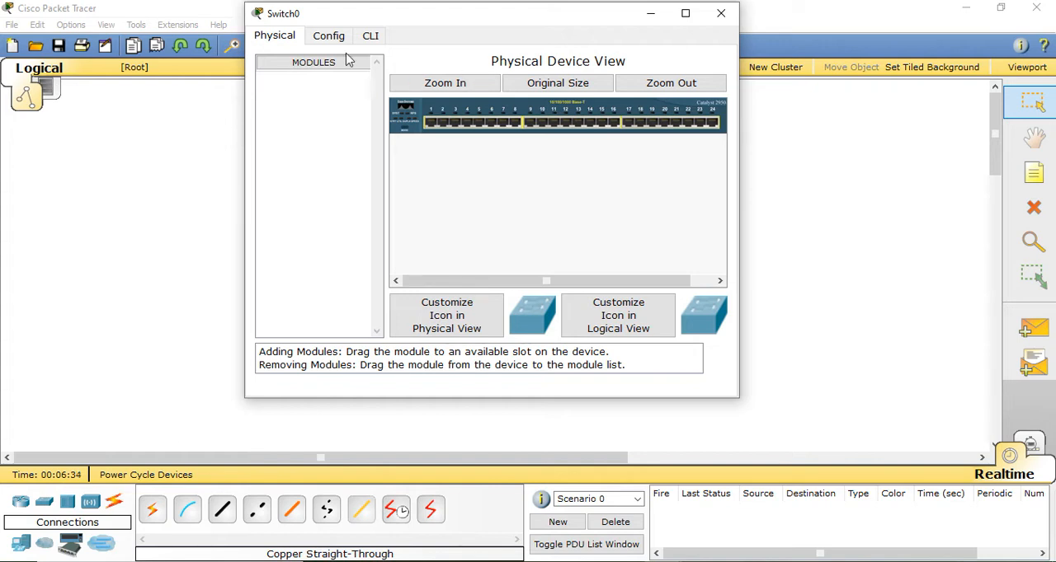
{"action": "left_click", "coordinate": [328, 37]}
{"action": "left_click_drag", "start_coordinate": [354, 136], "coordinate": [357, 211]}
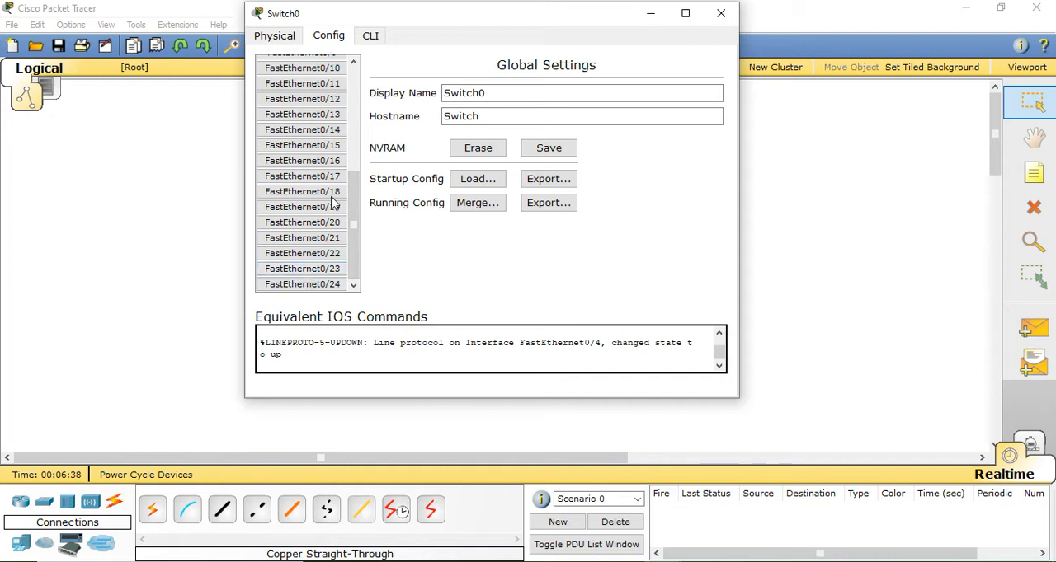
{"action": "left_click_drag", "start_coordinate": [354, 216], "coordinate": [361, 131]}
{"action": "scroll", "coordinate": [360, 130], "scroll_direction": "up", "scroll_amount": 3}
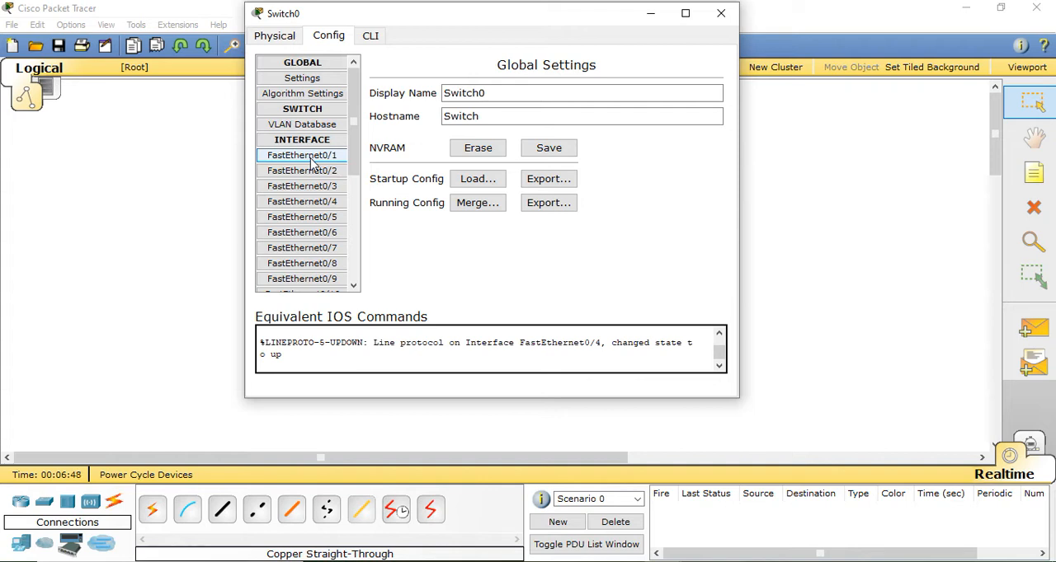
View Switch0's VLAN database, global settings, and the port settings of FastEthernet0/7 and FastEthernet0/4
{"action": "left_click", "coordinate": [318, 124]}
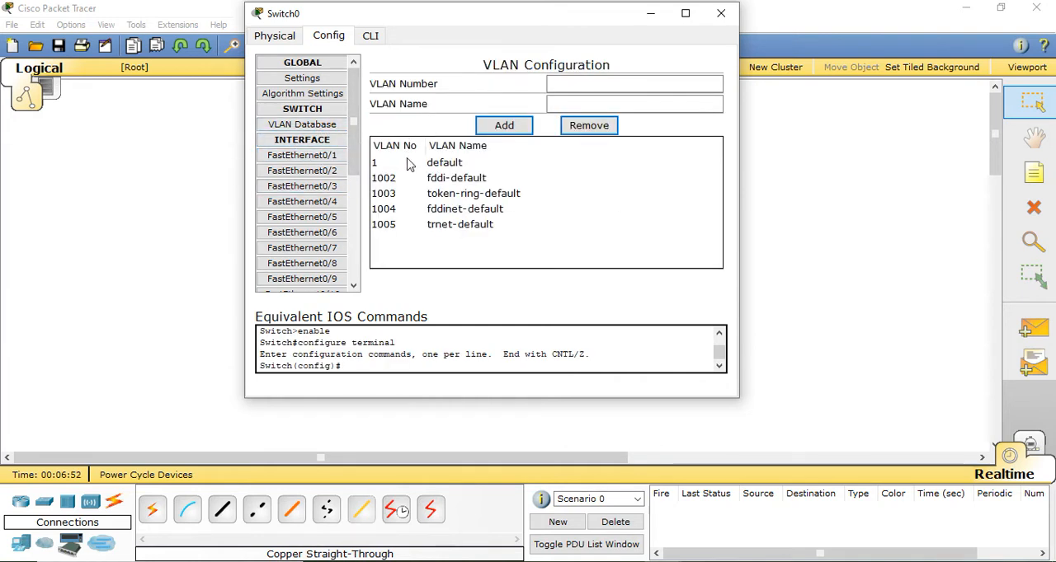
{"action": "left_click", "coordinate": [312, 76]}
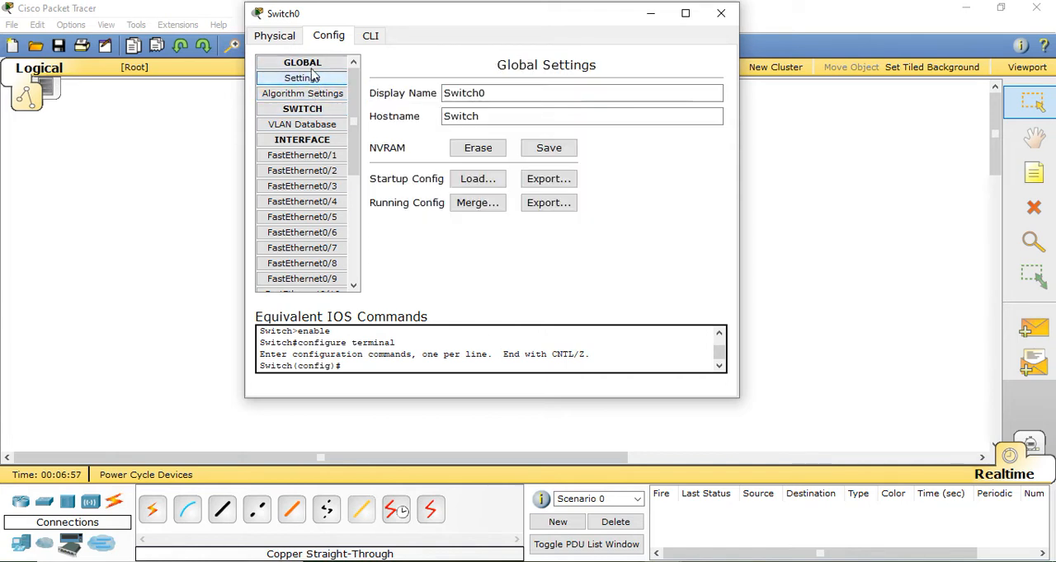
{"action": "scroll", "coordinate": [353, 169], "scroll_direction": "down", "scroll_amount": 2}
{"action": "left_click", "coordinate": [338, 170]}
{"action": "left_click", "coordinate": [334, 124]}
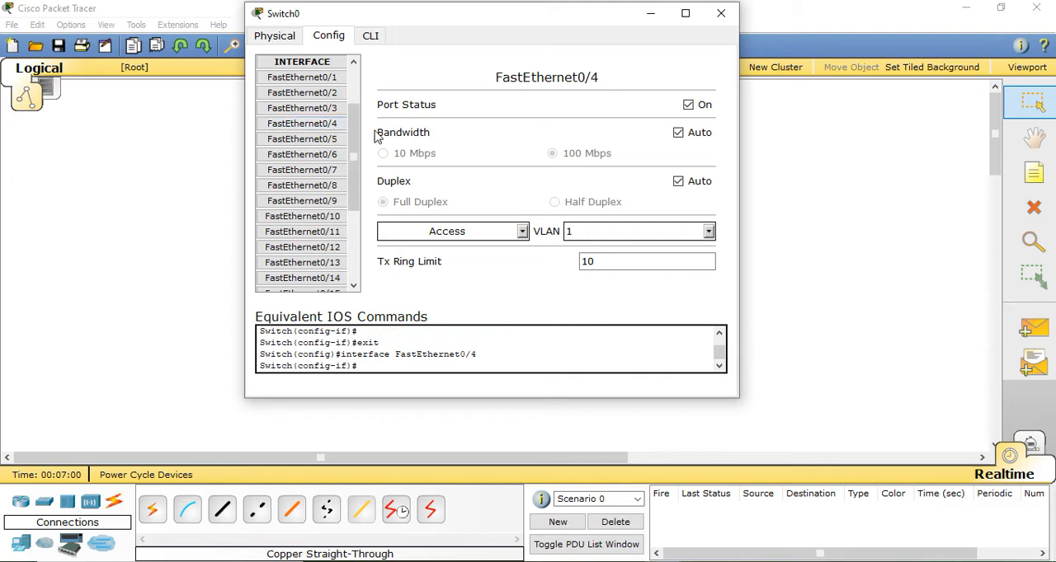
Open Switch0's command line, exit all configuration levels with exit, and restart the console session at the user prompt
{"action": "left_click", "coordinate": [370, 38]}
{"action": "left_click_drag", "start_coordinate": [420, 25], "coordinate": [355, 43]}
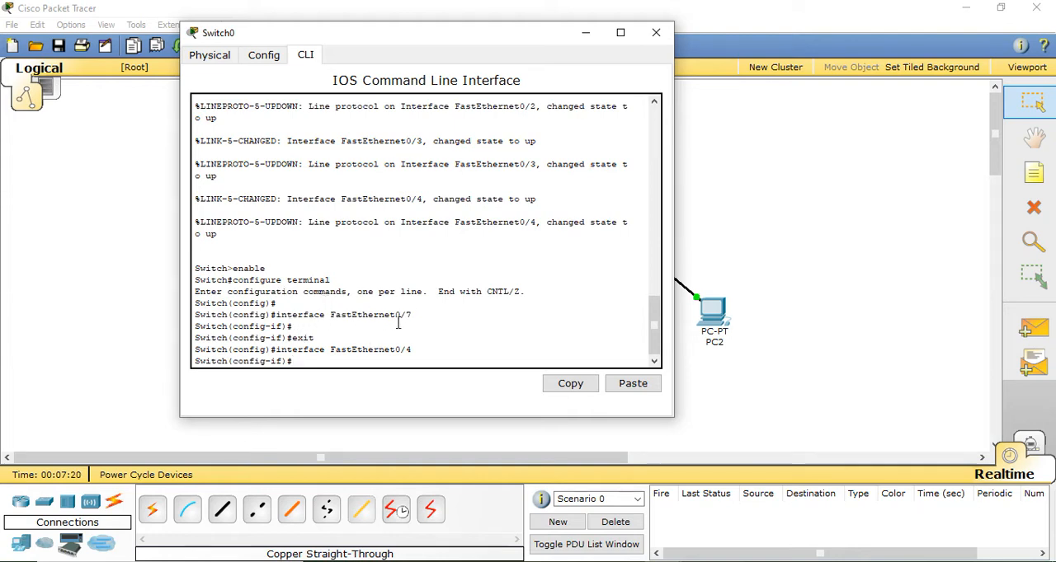
{"action": "type", "text": "exit"}
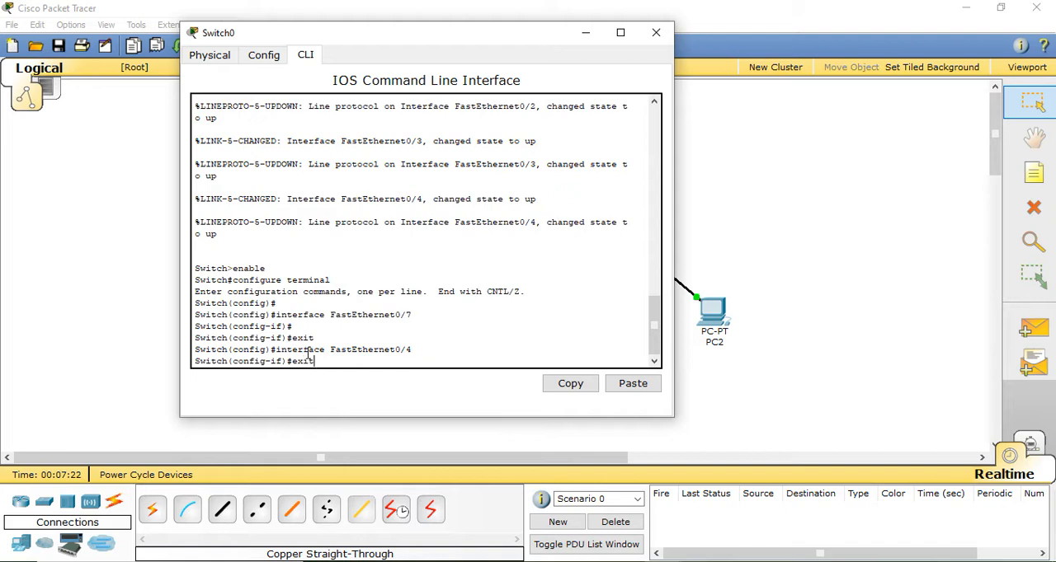
{"action": "key", "text": "Return"}
{"action": "type", "text": "exit"}
{"action": "key", "text": "Return"}
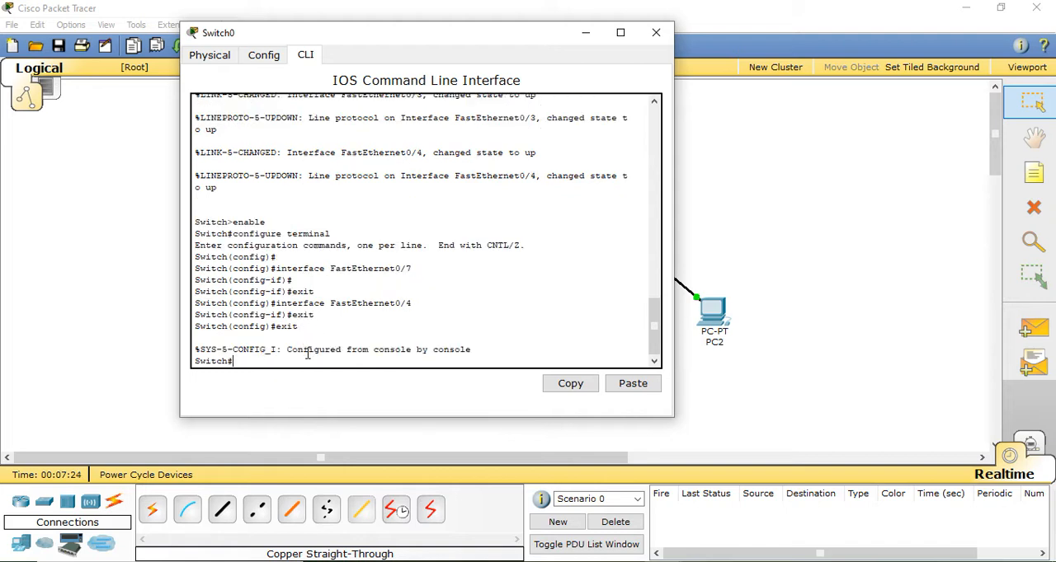
{"action": "type", "text": "exit"}
{"action": "key", "text": "Return"}
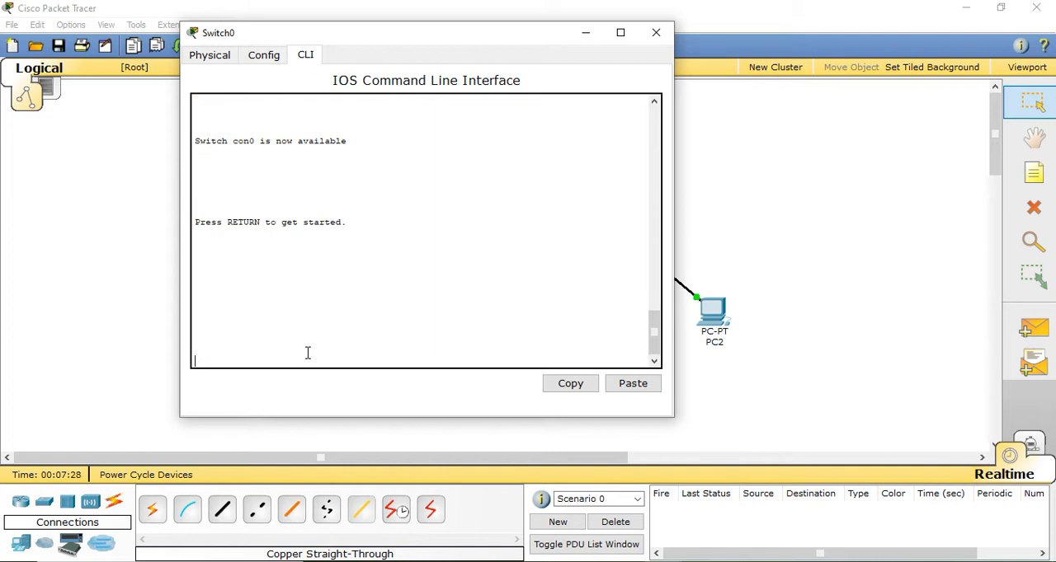
{"action": "key", "text": "Return"}
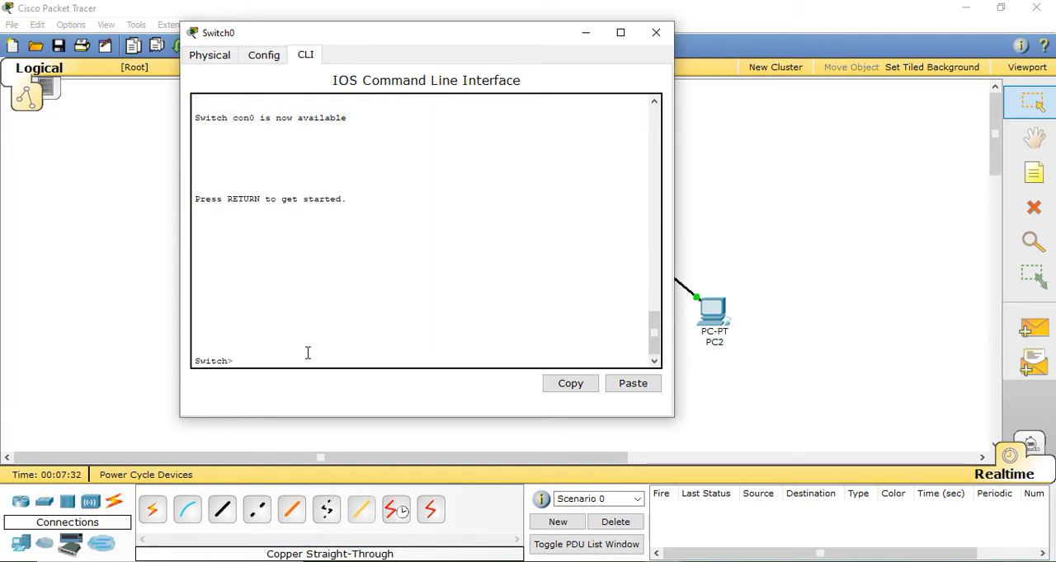
Enter privileged mode with enab and run show interfaces on Switch0
{"action": "type", "text": "enabe"}
{"action": "key", "text": "BackSpace"}
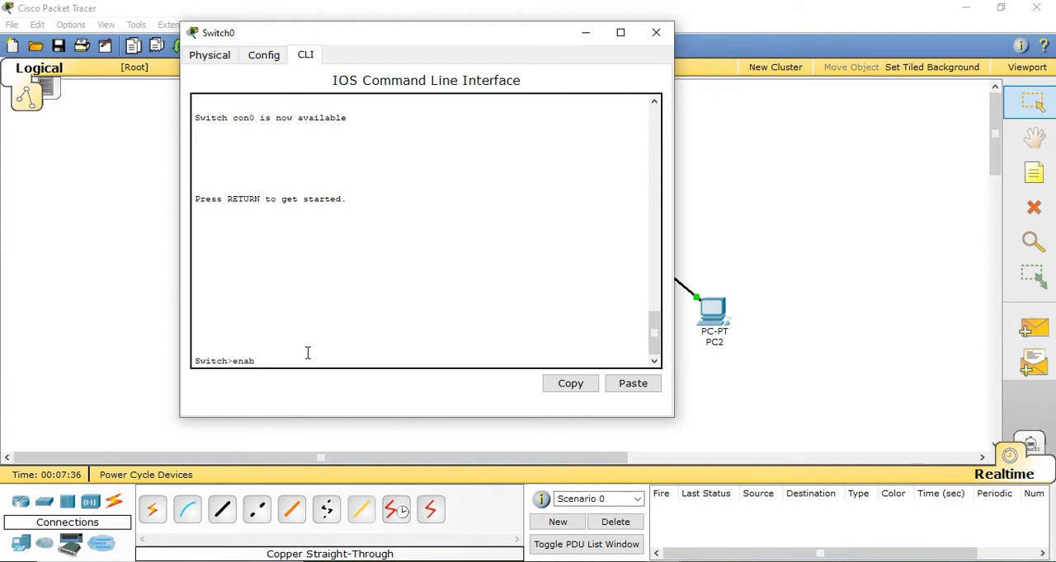
{"action": "key", "text": "Return"}
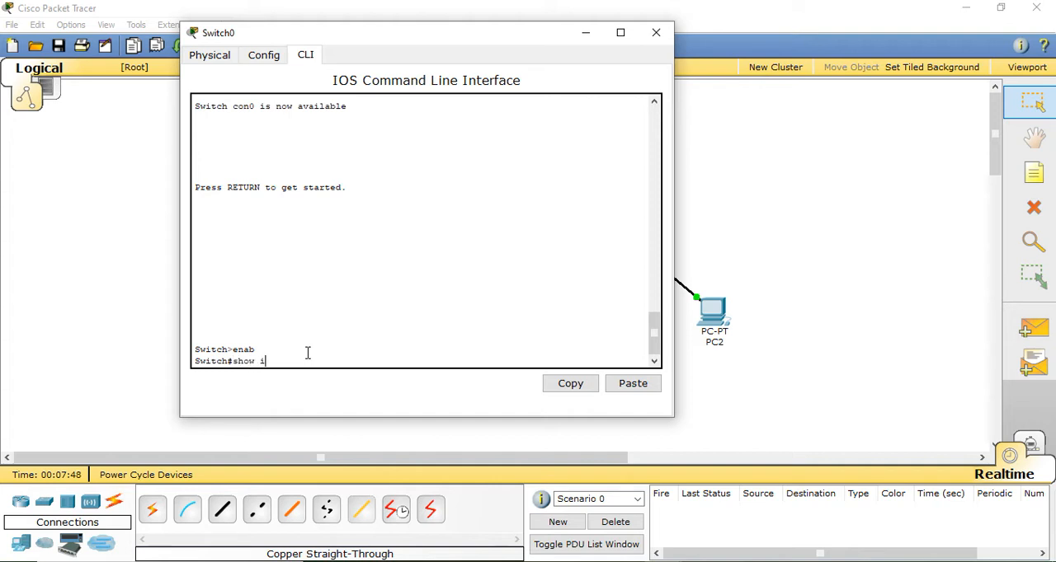
{"action": "type", "text": "aces"}
{"action": "key", "text": "Return"}
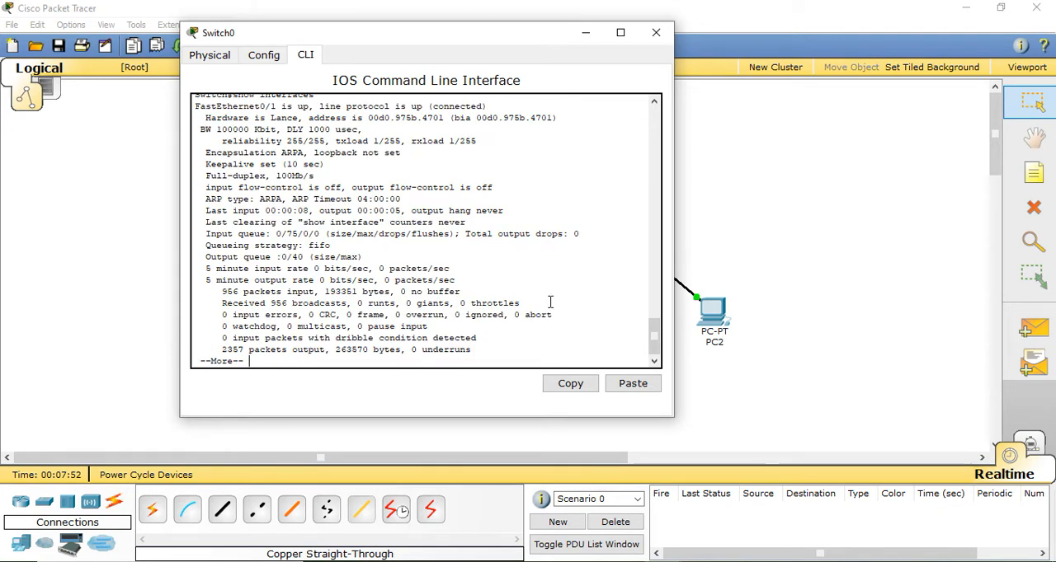
Move PC0 to the left of Switch0, level with it, and bring the switch's command line back into view
{"action": "scroll", "coordinate": [657, 331], "scroll_direction": "up", "scroll_amount": 4}
{"action": "scroll", "coordinate": [658, 336], "scroll_direction": "down", "scroll_amount": 3}
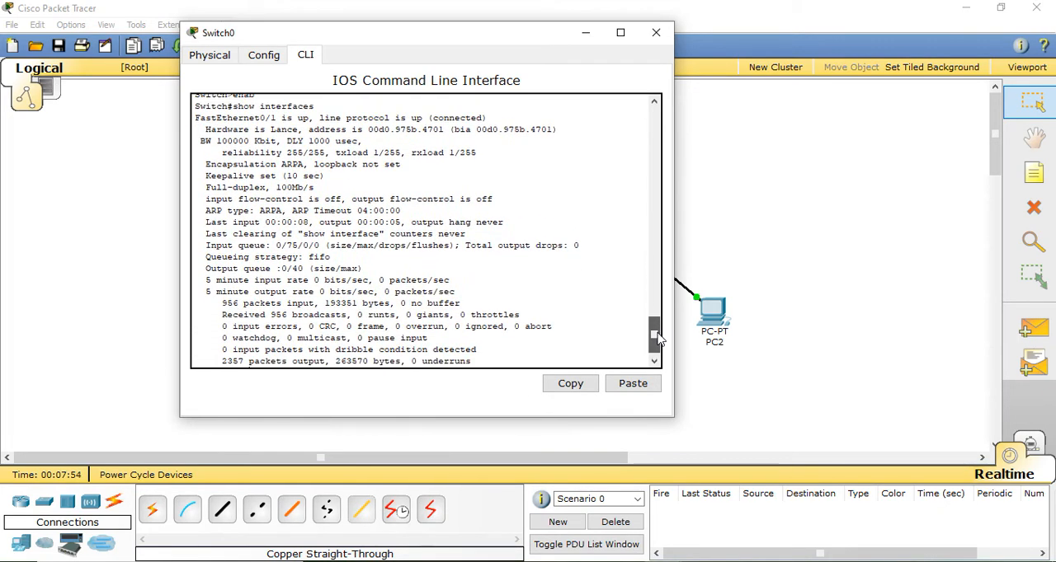
{"action": "left_click_drag", "start_coordinate": [386, 36], "coordinate": [758, 56]}
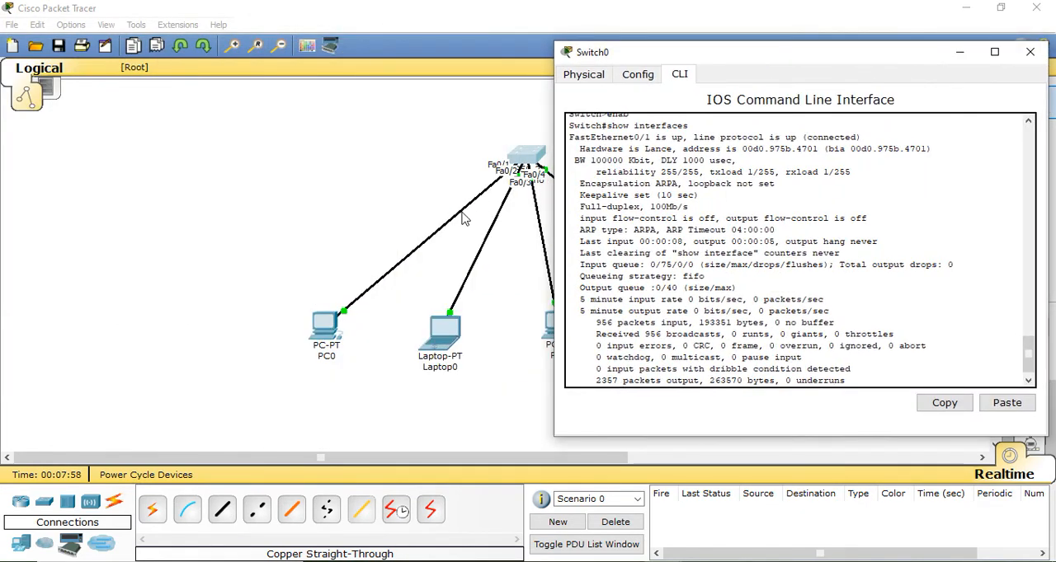
{"action": "left_click_drag", "start_coordinate": [319, 326], "coordinate": [200, 158]}
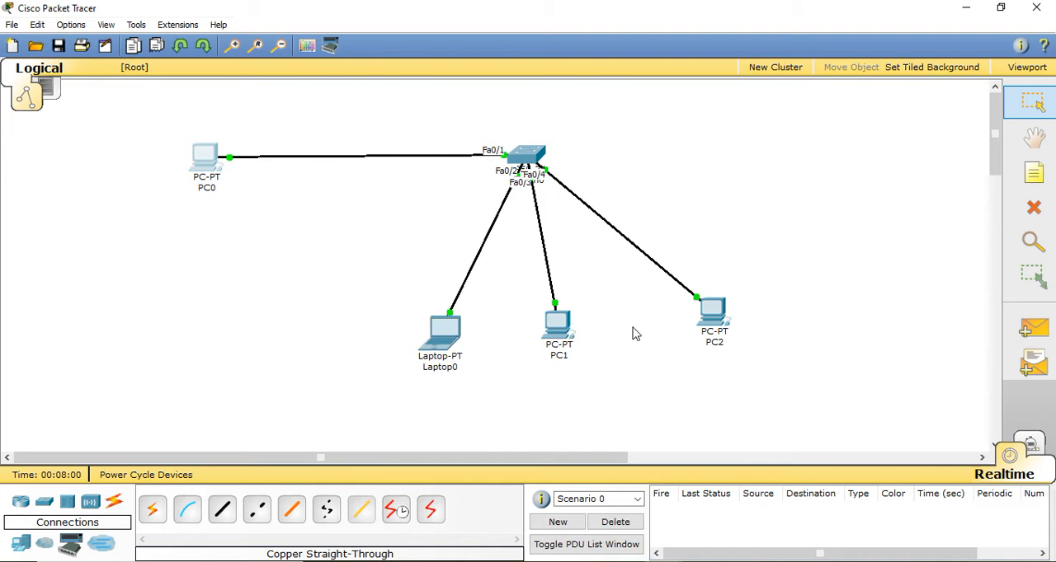
{"action": "mouse_move", "coordinate": [665, 561]}
{"action": "left_click", "coordinate": [739, 404]}
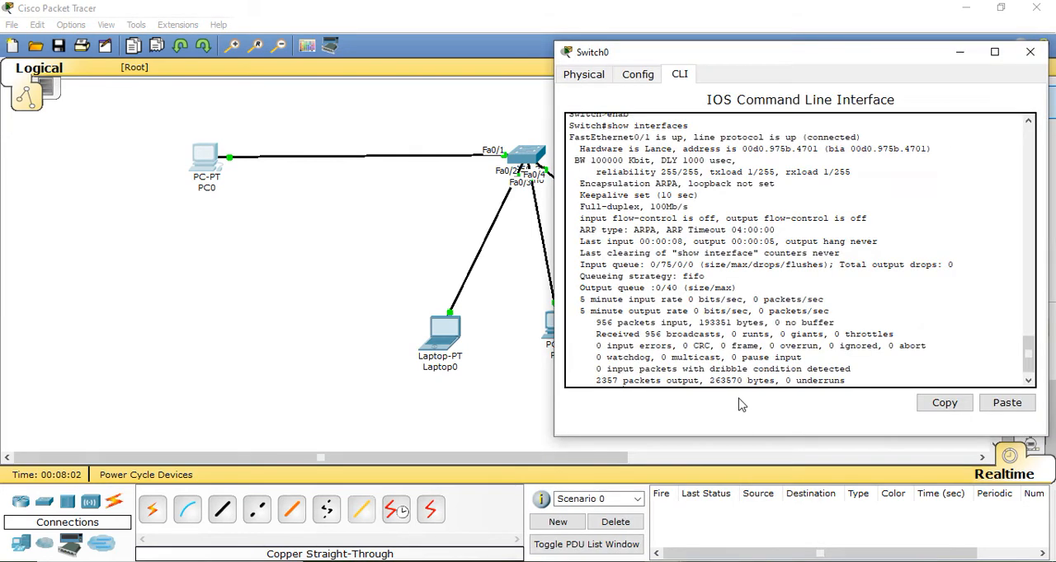
Examine FastEthernet0/1's status, bandwidth, duplex and queue details in the output, and stop the listing
{"action": "left_click_drag", "start_coordinate": [580, 138], "coordinate": [809, 162]}
{"action": "left_click_drag", "start_coordinate": [578, 210], "coordinate": [695, 209]}
{"action": "left_click_drag", "start_coordinate": [581, 219], "coordinate": [734, 290]}
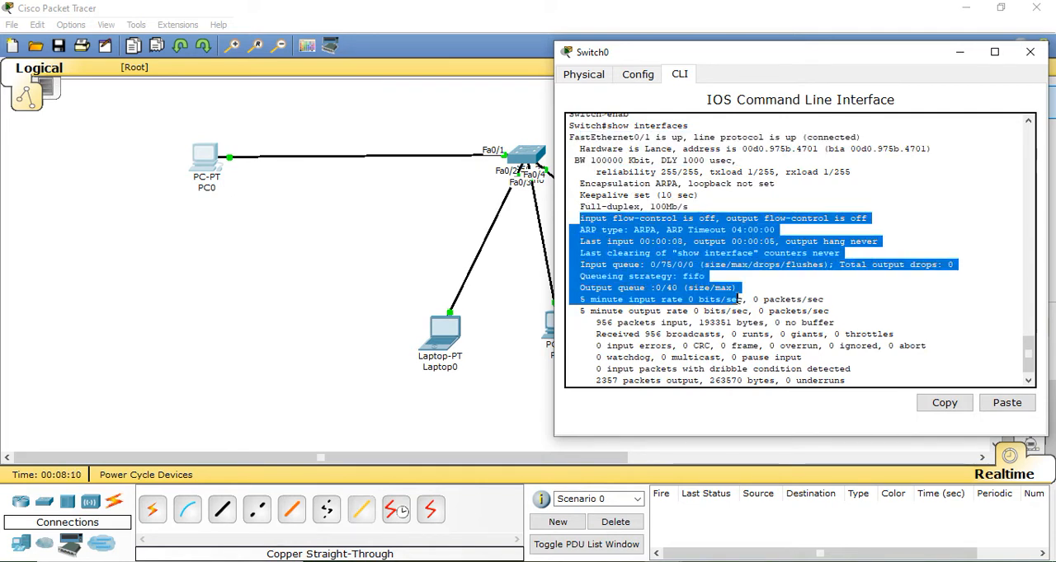
{"action": "left_click", "coordinate": [850, 381]}
{"action": "key", "text": "ctrl+c"}
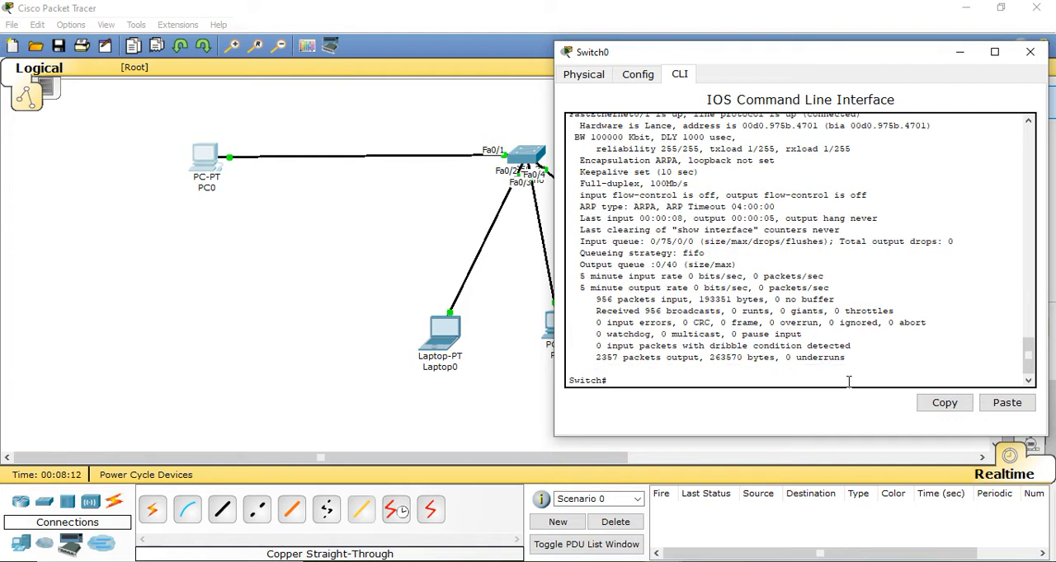
Recall show interfaces, run it again, and abort the listing to return to the privileged prompt
{"action": "key", "text": "Up"}
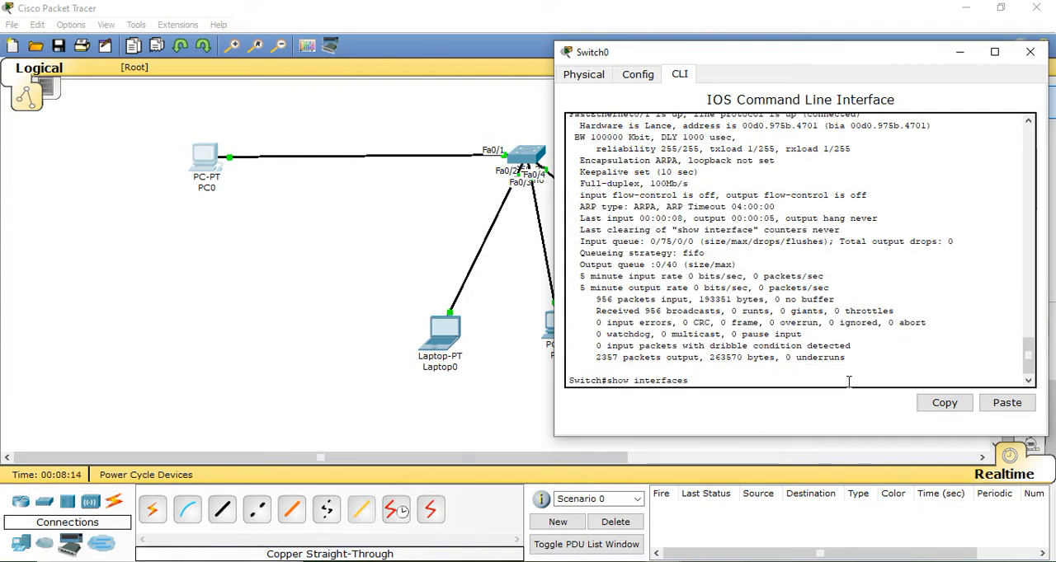
{"action": "key", "text": "Return"}
{"action": "key", "text": "ctrl+c"}
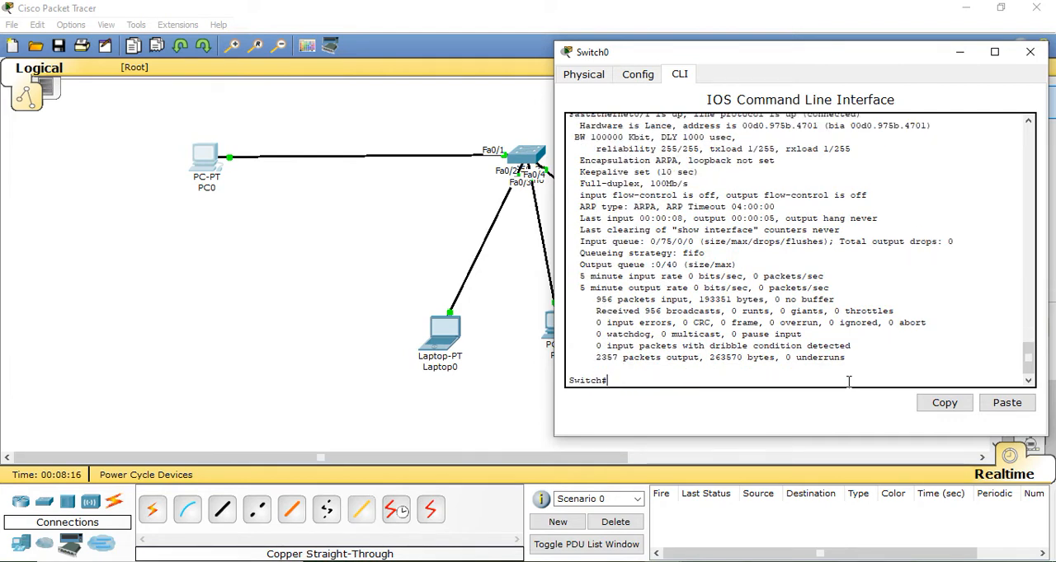
{"action": "key", "text": "Return"}
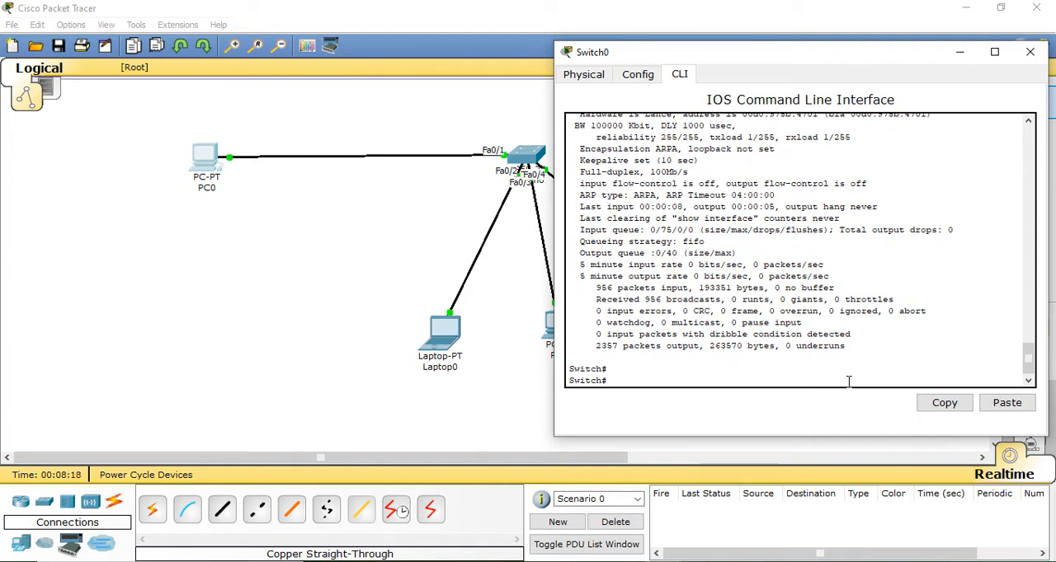
Run show interfaces again and page through the details of FastEthernet0/1 to FastEthernet0/3, returning to the privileged prompt
{"action": "key", "text": "Up"}
{"action": "key", "text": "Return"}
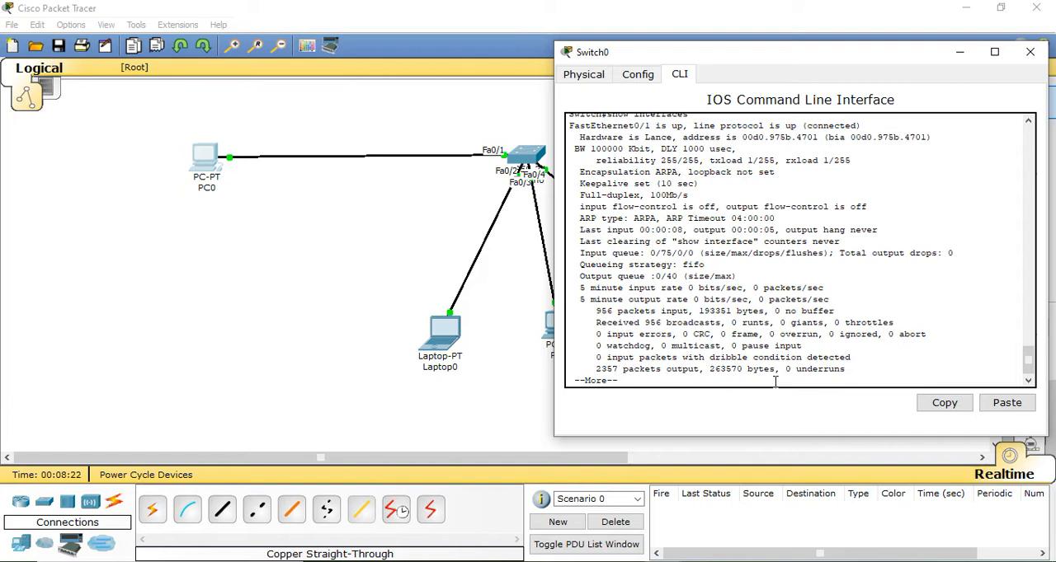
{"action": "key", "text": "Return"}
{"action": "key", "text": "Return"}
{"action": "key", "text": "Return"}
{"action": "key", "text": "Return"}
{"action": "key", "text": "Return"}
{"action": "key", "text": "Return"}
{"action": "key", "text": "Return"}
{"action": "key", "text": "Return"}
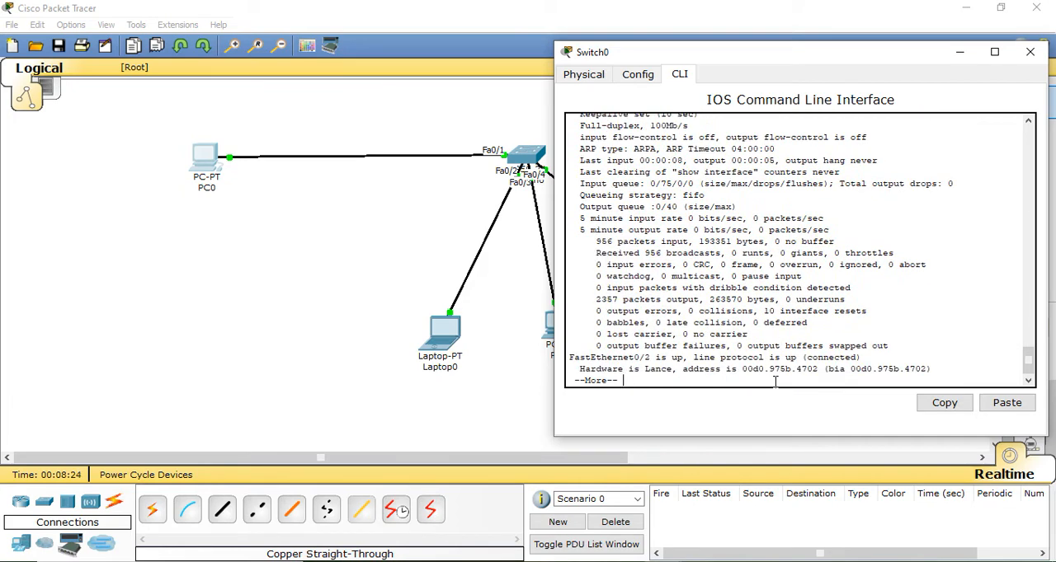
{"action": "key", "text": "Return"}
{"action": "key", "text": "Return"}
{"action": "key", "text": "Return"}
{"action": "key", "text": "Return"}
{"action": "key", "text": "Return"}
{"action": "key", "text": "Return"}
{"action": "key", "text": "Return"}
{"action": "key", "text": "Return"}
{"action": "key", "text": "Return"}
{"action": "key", "text": "Return"}
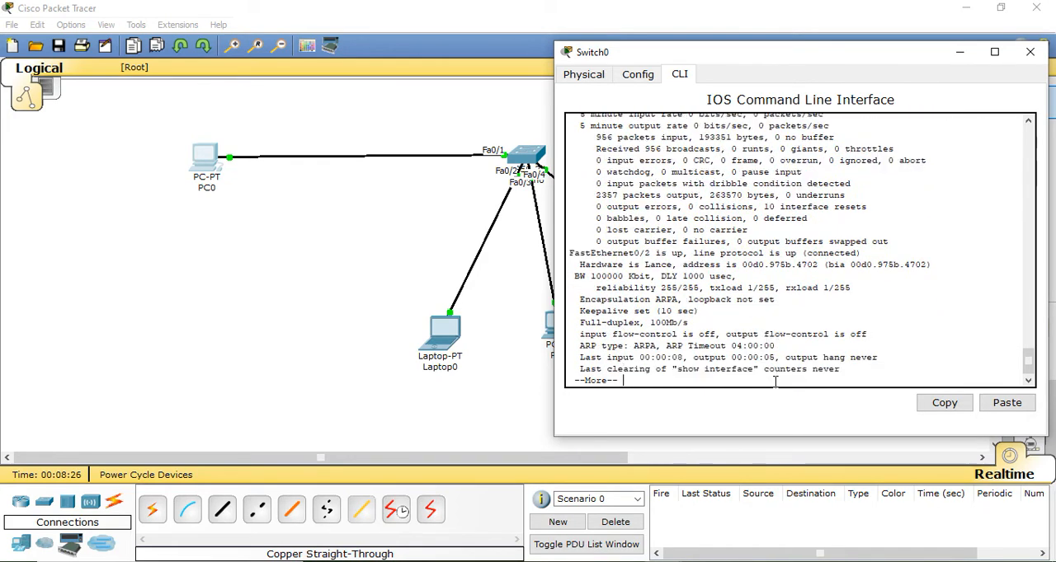
{"action": "key", "text": "Return"}
{"action": "key", "text": "Return"}
{"action": "key", "text": "Return"}
{"action": "key", "text": "Return"}
{"action": "key", "text": "Return"}
{"action": "key", "text": "Return"}
{"action": "key", "text": "Return"}
{"action": "key", "text": "Return"}
{"action": "key", "text": "Return"}
{"action": "key", "text": "Return"}
{"action": "key", "text": "Return"}
{"action": "key", "text": "Return"}
{"action": "key", "text": "Return"}
{"action": "key", "text": "Return"}
{"action": "key", "text": "Return"}
{"action": "key", "text": "Return"}
{"action": "key", "text": "Return"}
{"action": "key", "text": "Return"}
{"action": "key", "text": "Return"}
{"action": "key", "text": "Return"}
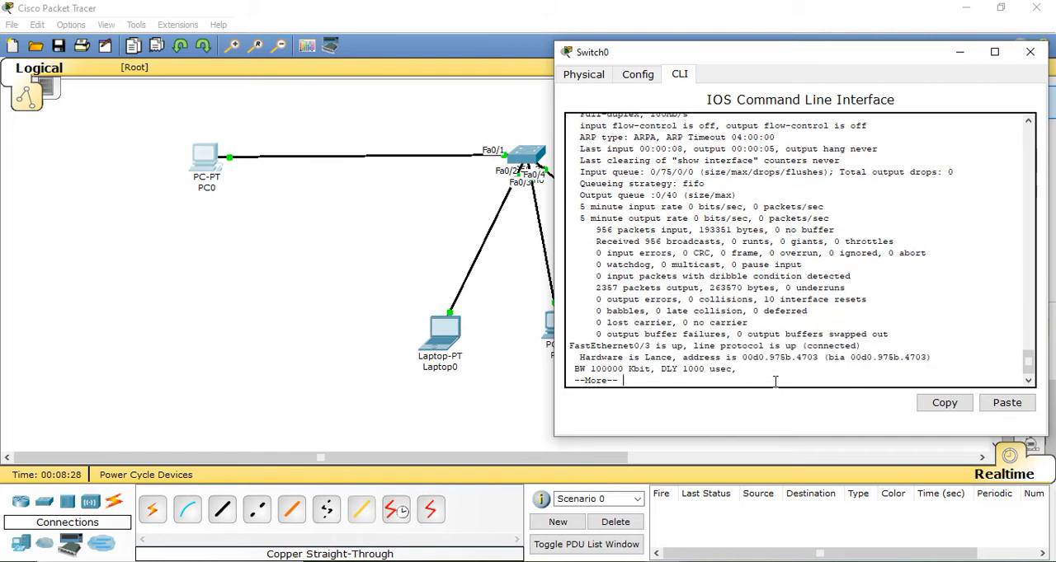
{"action": "key", "text": "Return"}
{"action": "key", "text": "Return"}
{"action": "key", "text": "Return"}
{"action": "key", "text": "Return"}
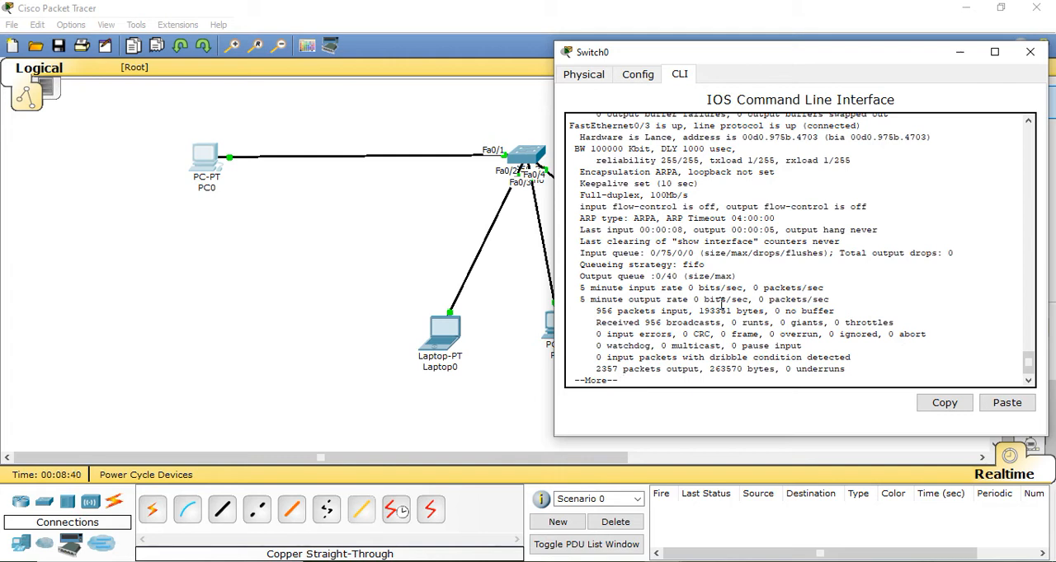
{"action": "key", "text": "Return"}
Enter global configuration mode with config, choosing the terminal as the source
{"action": "type", "text": "config"}
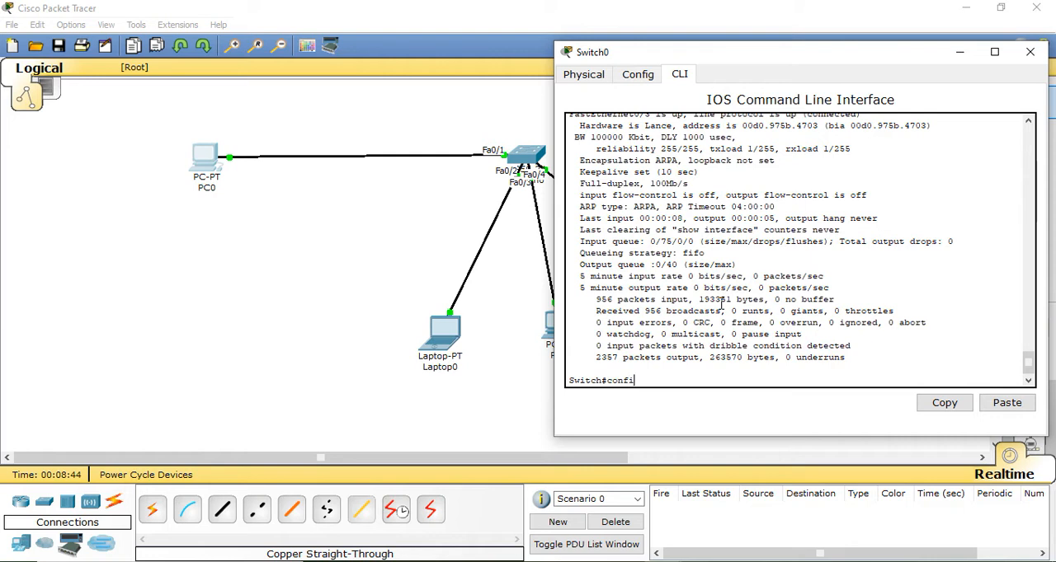
{"action": "key", "text": "Return"}
{"action": "type", "text": "term"}
{"action": "key", "text": "Return"}
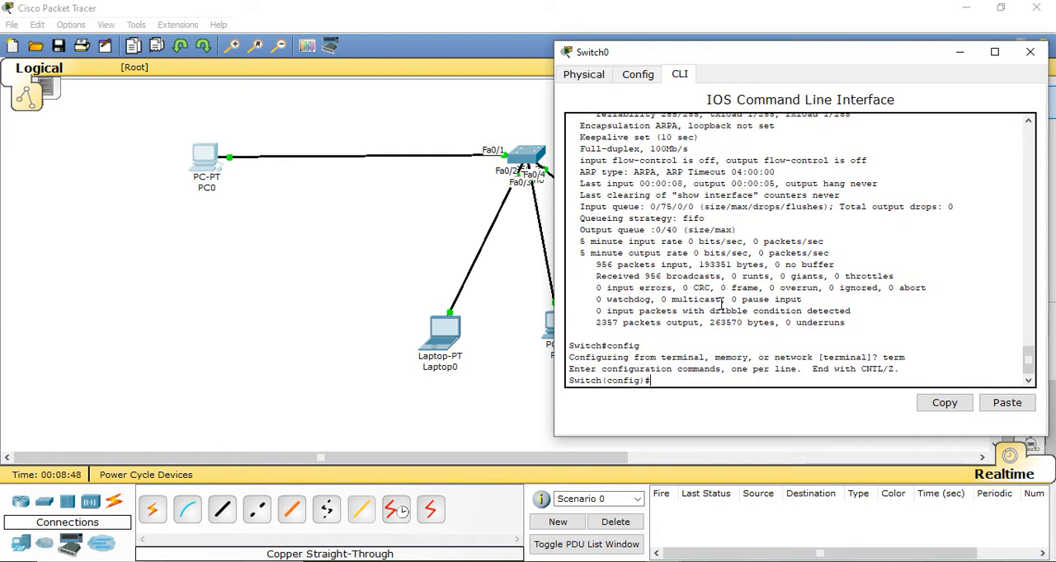
Set the switch's hostname to sw1
{"action": "type", "text": "host"}
{"action": "type", "text": "name sw"}
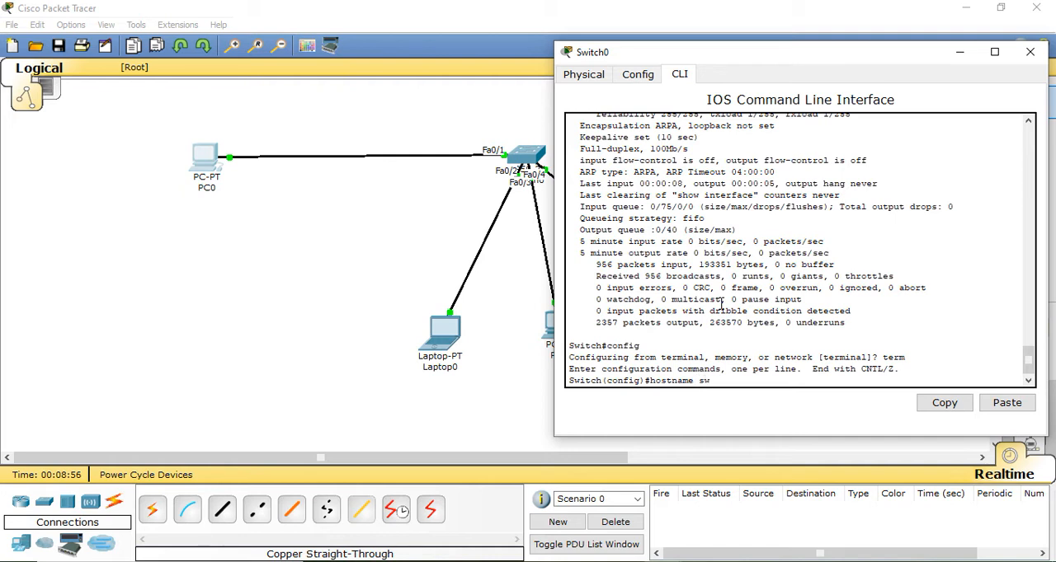
{"action": "type", "text": "1"}
{"action": "key", "text": "Return"}
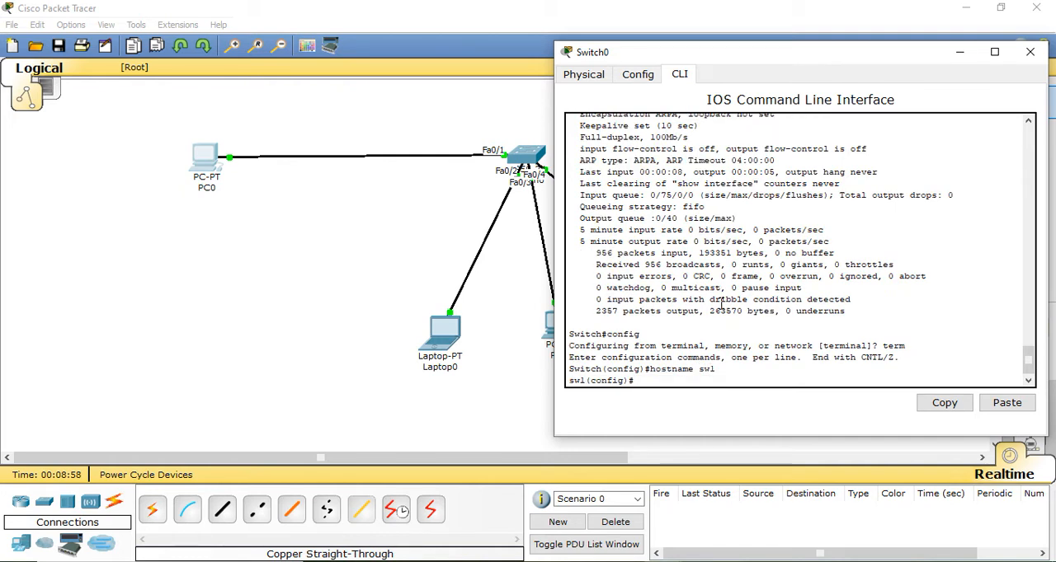
{"action": "left_click_drag", "start_coordinate": [569, 380], "coordinate": [586, 381]}
{"action": "left_click", "coordinate": [657, 377]}
Enter interface configuration mode for fa0/1
{"action": "key", "text": "BackSpace"}
{"action": "key", "text": "BackSpace"}
{"action": "key", "text": "BackSpace"}
{"action": "type", "text": "fa0"}
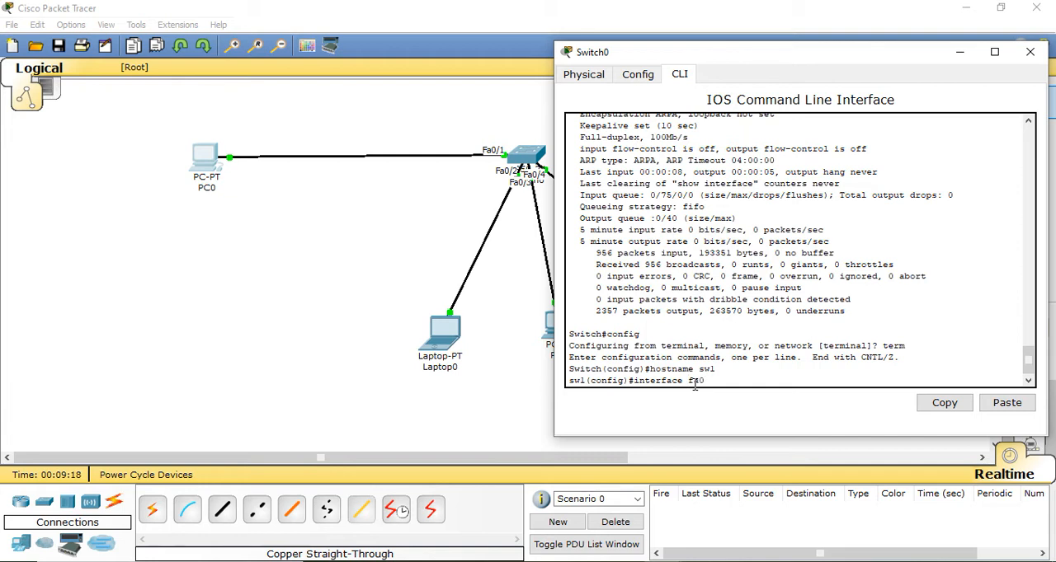
{"action": "type", "text": "/1"}
{"action": "key", "text": "Return"}
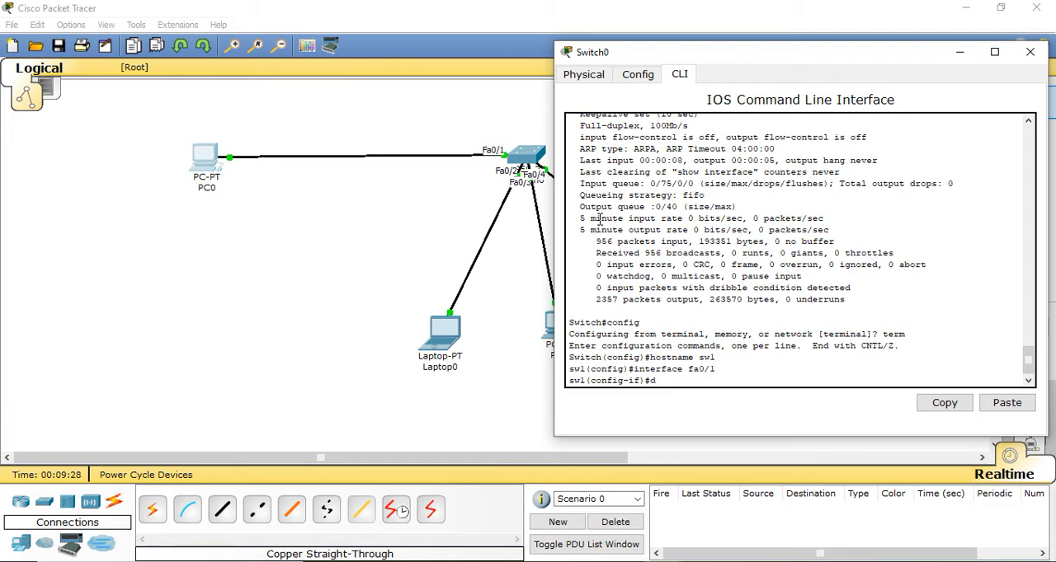
Set port fa0/1 to half duplex and its speed to 10
{"action": "type", "text": "duplex half"}
{"action": "key", "text": "Return"}
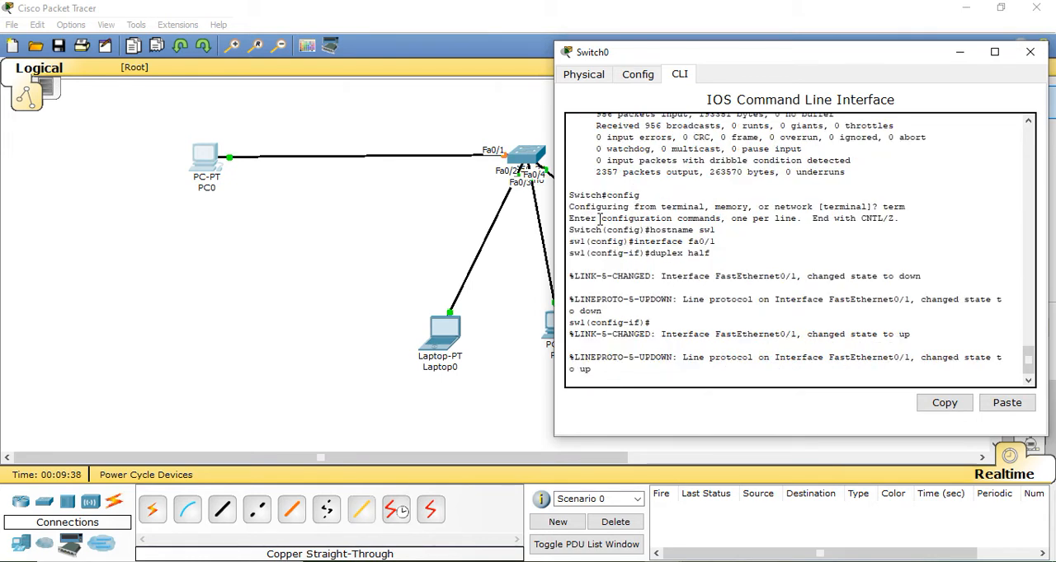
{"action": "key", "text": "Return"}
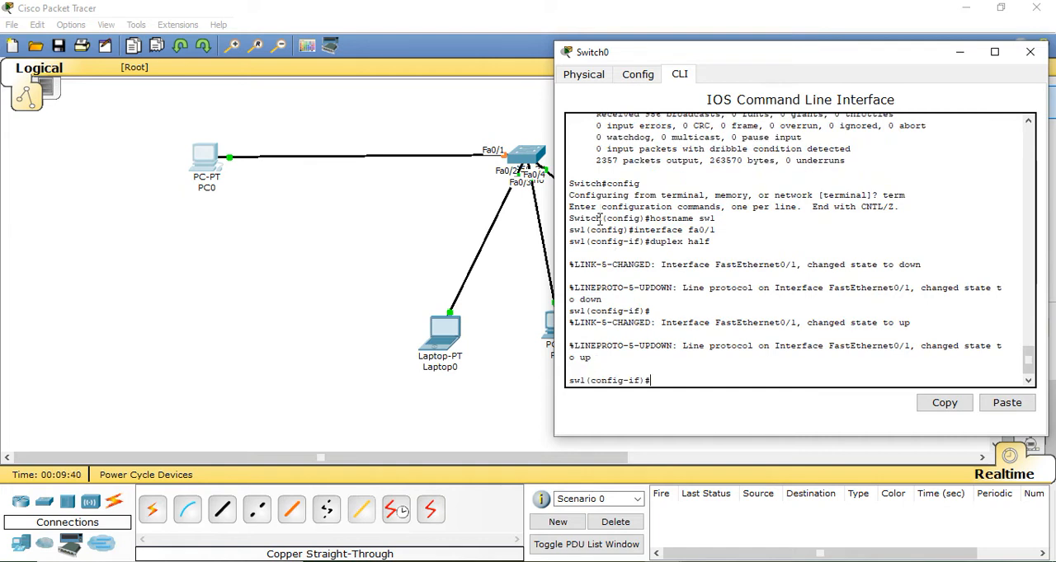
{"action": "type", "text": "speed 10"}
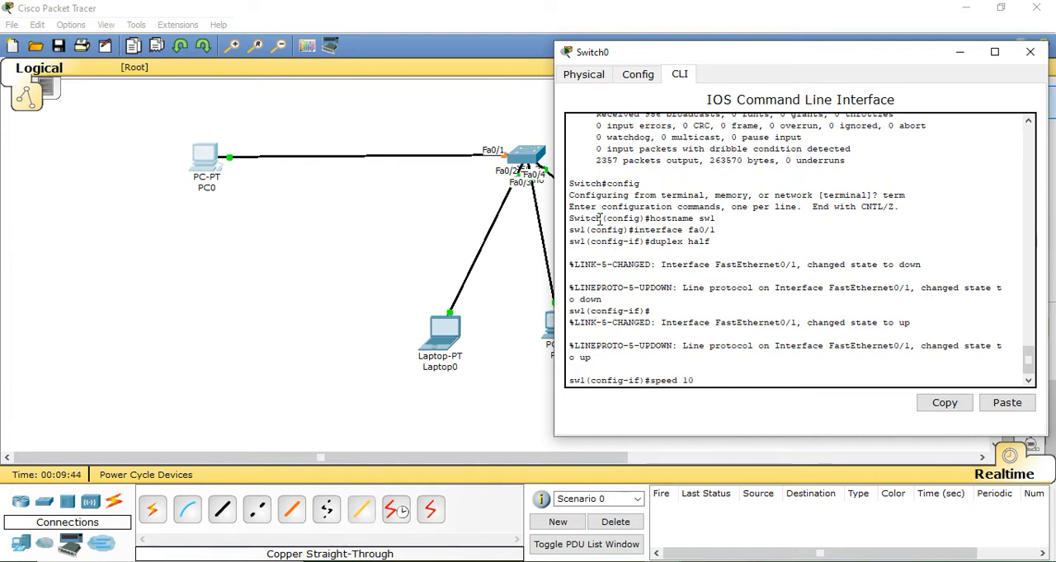
{"action": "key", "text": "Return"}
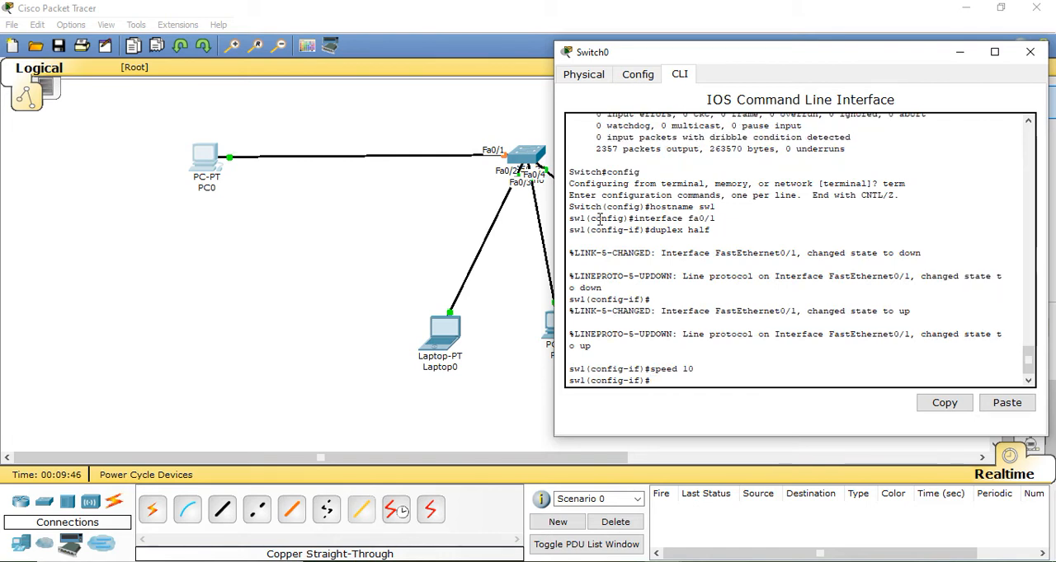
Check FastEthernet0/1's bandwidth and duplex settings in the switch's graphical configuration, and return to the command line
{"action": "left_click", "coordinate": [639, 75]}
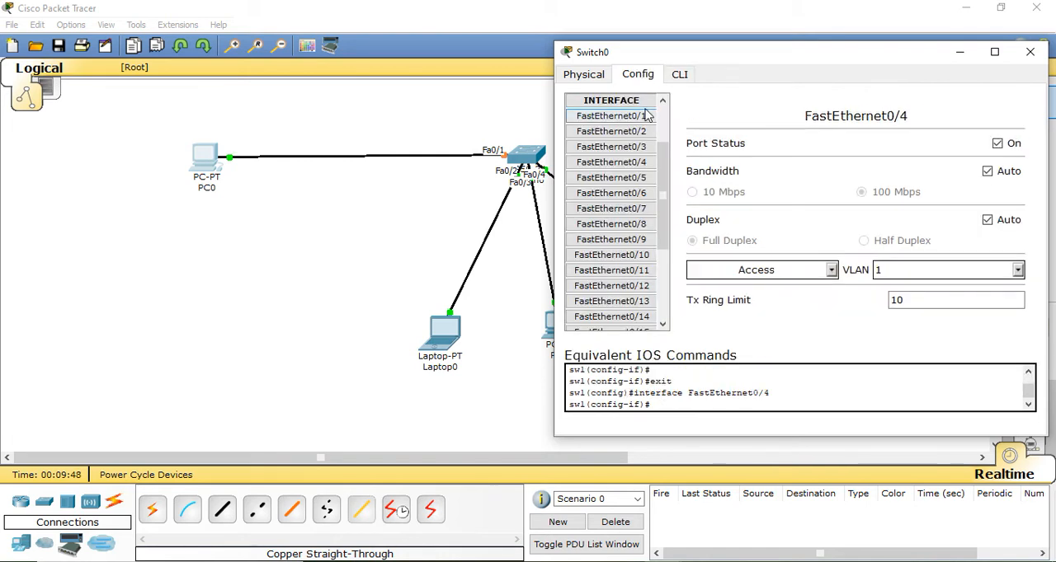
{"action": "left_click", "coordinate": [627, 117]}
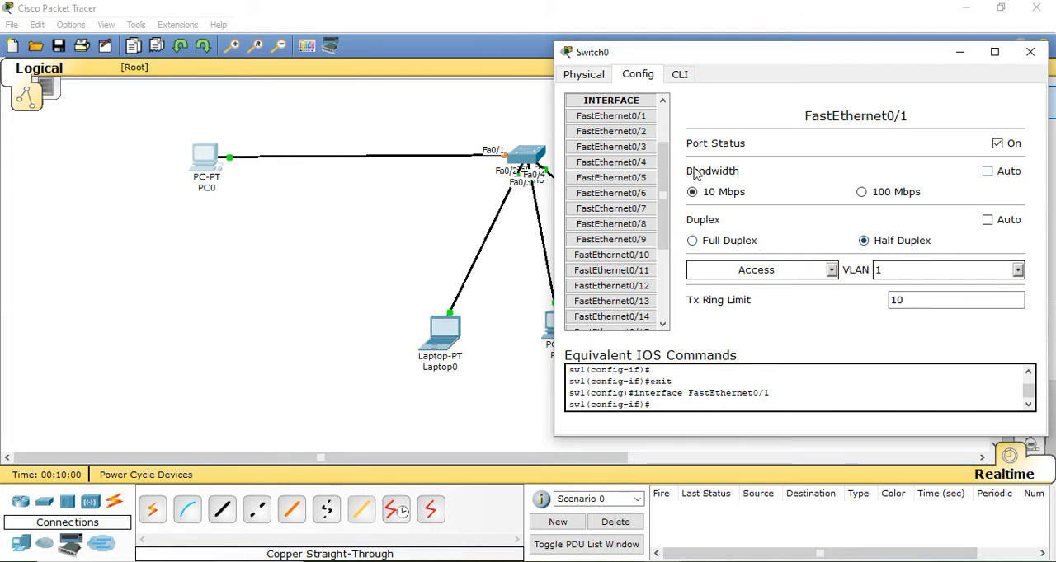
{"action": "left_click", "coordinate": [680, 79]}
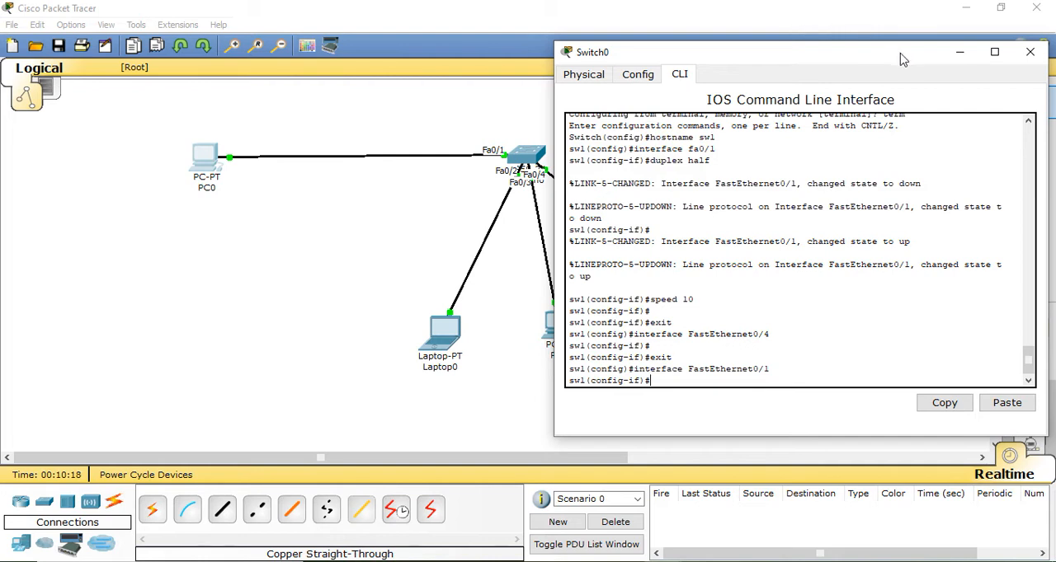
Exit interface and global configuration modes to get back to the privileged prompt of sw1
{"action": "left_click_drag", "start_coordinate": [899, 56], "coordinate": [819, 52]}
{"action": "type", "text": "e"}
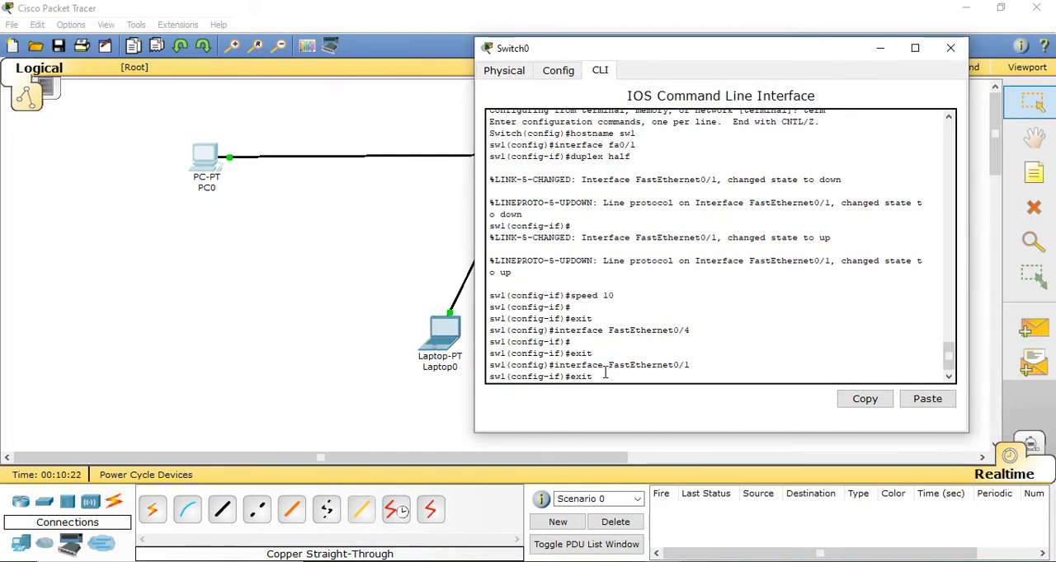
{"action": "type", "text": "xit"}
{"action": "key", "text": "Return"}
{"action": "type", "text": "exit"}
{"action": "key", "text": "Return"}
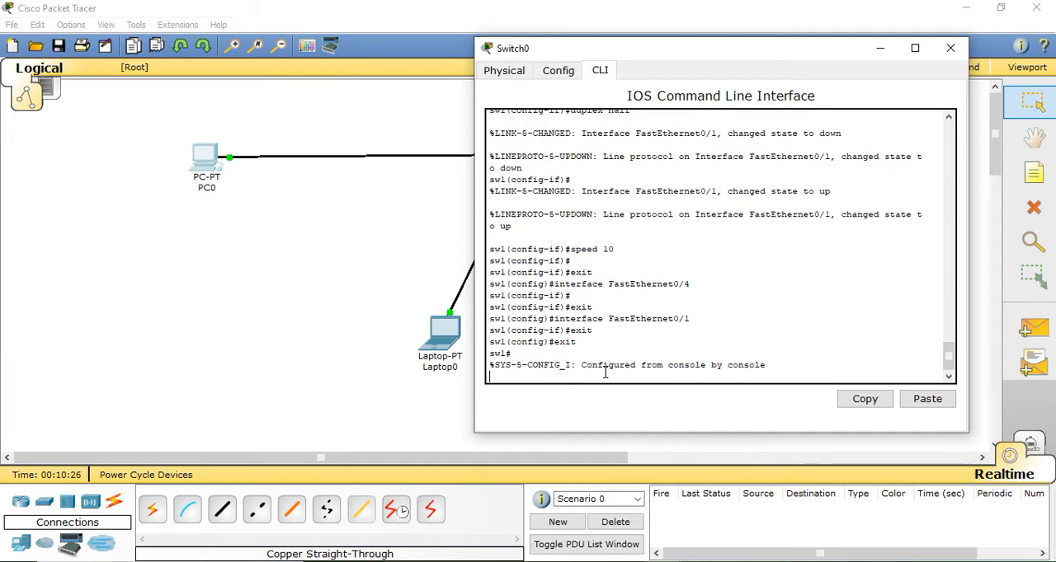
{"action": "key", "text": "Return"}
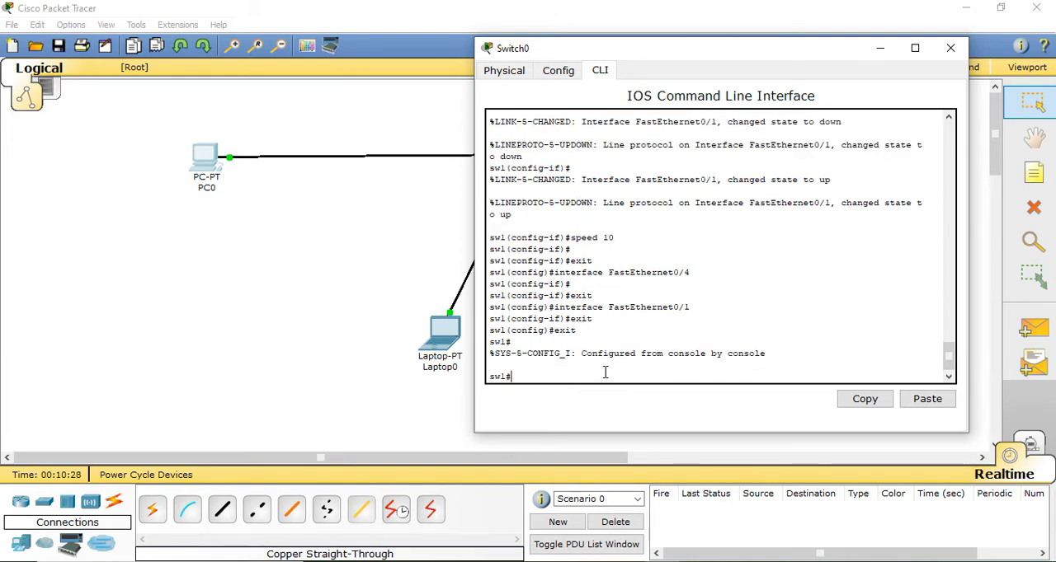
Display the switch's MAC address table with show mac-address-table, and close the switch's window
{"action": "type", "text": "show mac"}
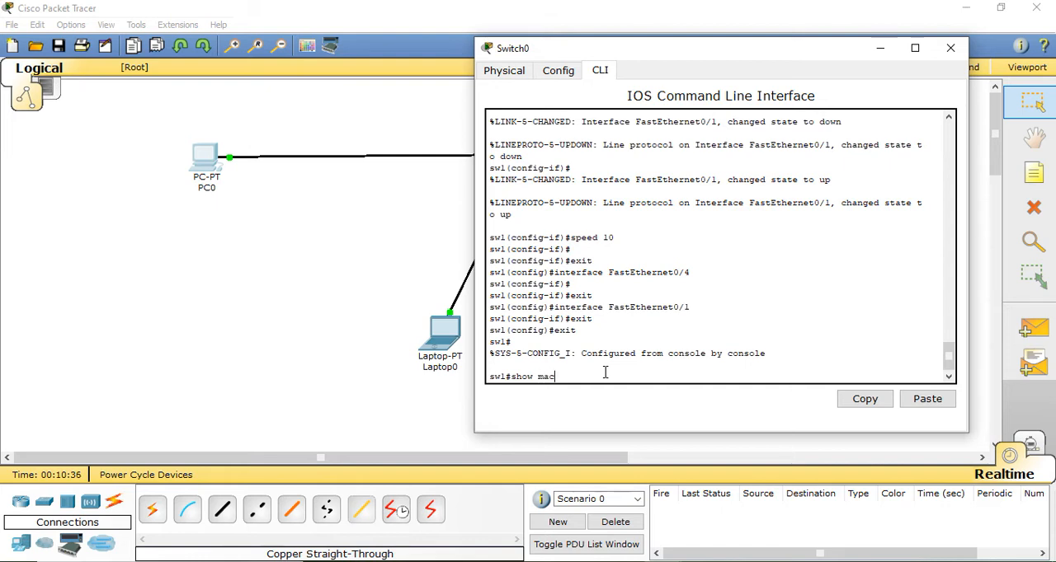
{"action": "type", "text": "-address-table"}
{"action": "key", "text": "Return"}
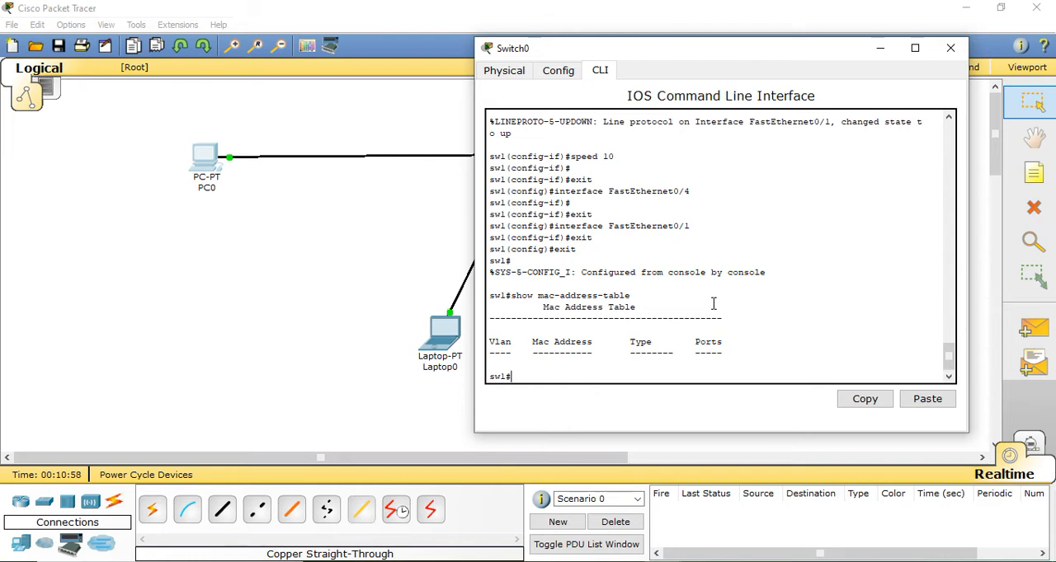
{"action": "left_click", "coordinate": [950, 48]}
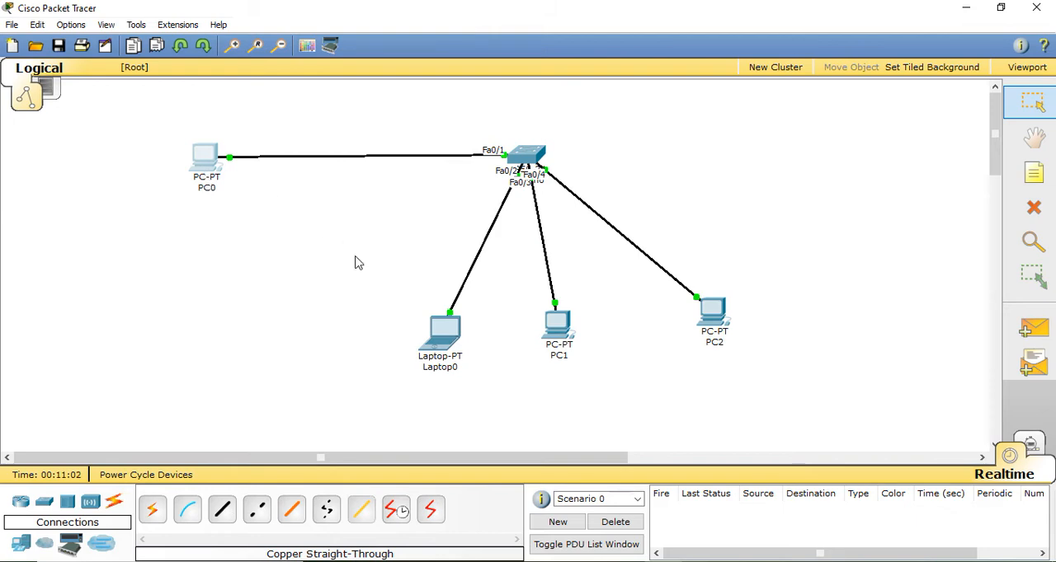
Assign PC0 the static IP address 192.168.1.1 with subnet mask 255.255.255.0, and close its window
{"action": "left_click", "coordinate": [198, 176]}
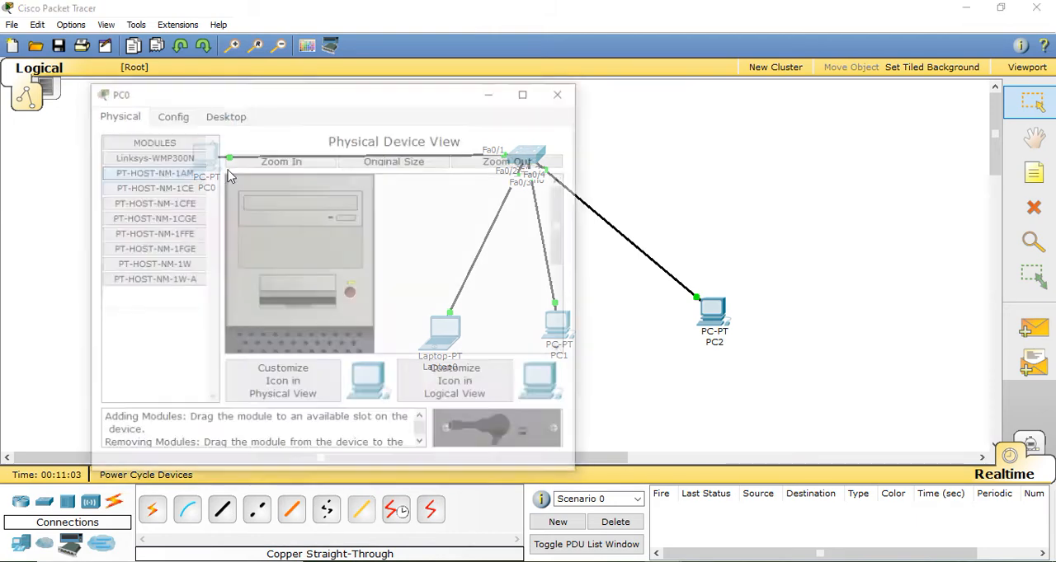
{"action": "left_click", "coordinate": [224, 115]}
{"action": "left_click", "coordinate": [183, 171]}
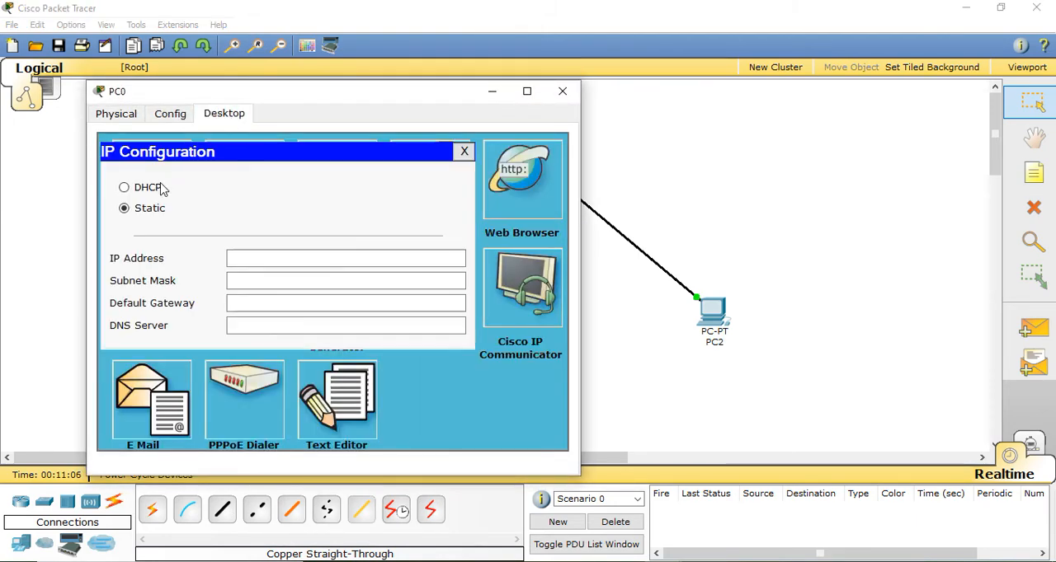
{"action": "left_click", "coordinate": [249, 260]}
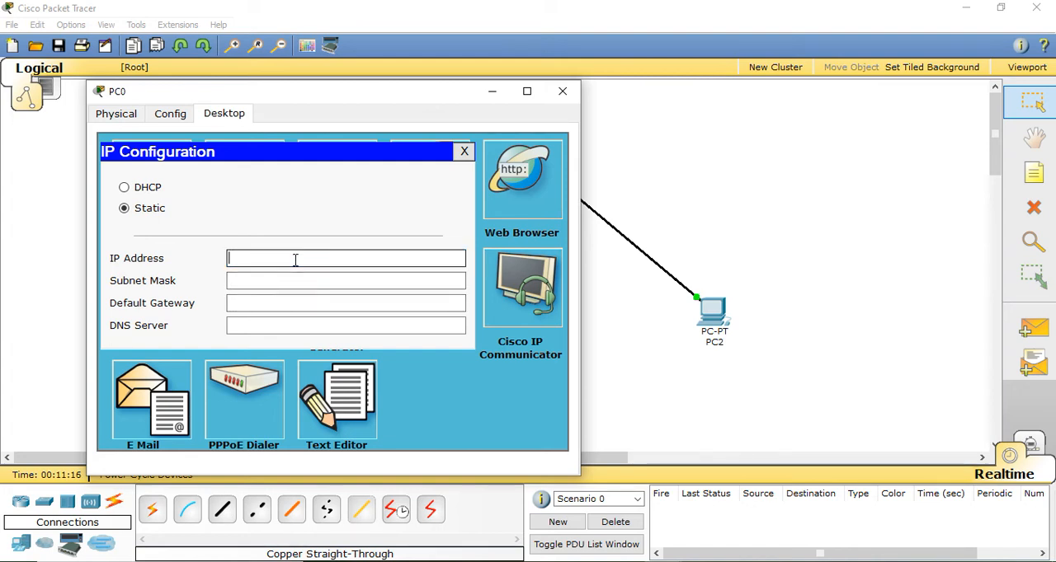
{"action": "type", "text": "92.168.1.1"}
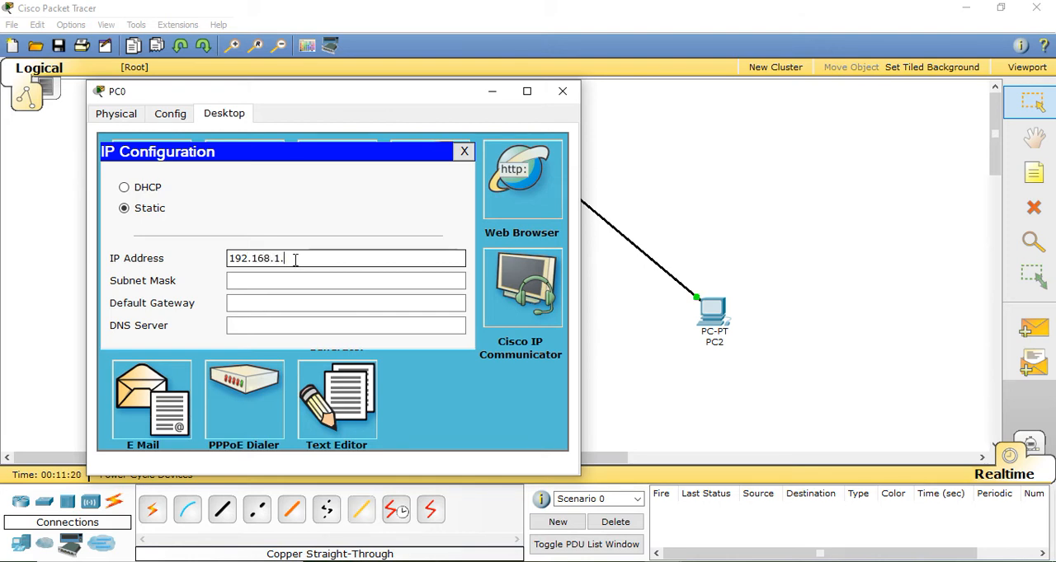
{"action": "left_click", "coordinate": [296, 281]}
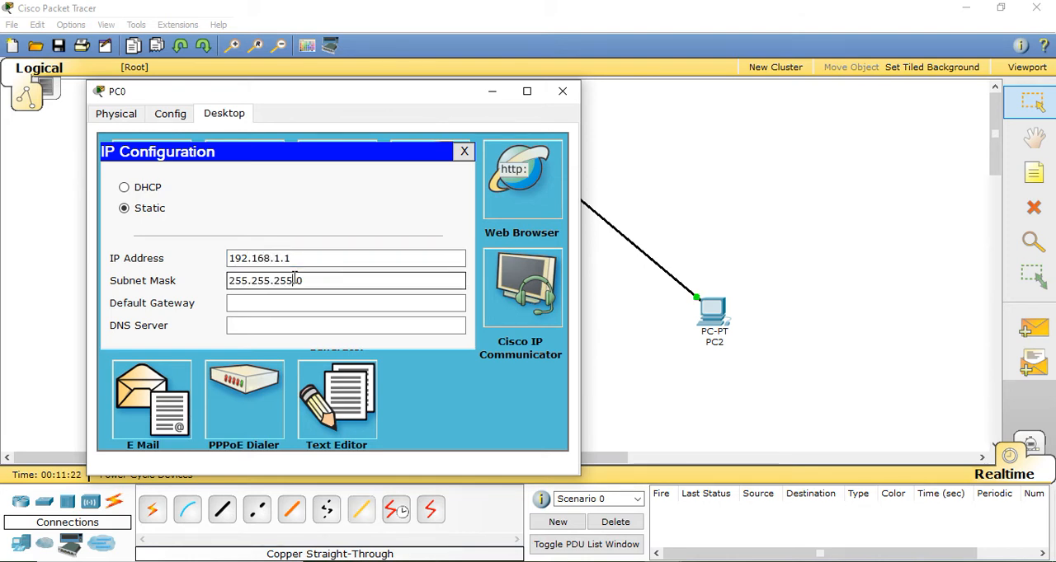
{"action": "left_click", "coordinate": [562, 96]}
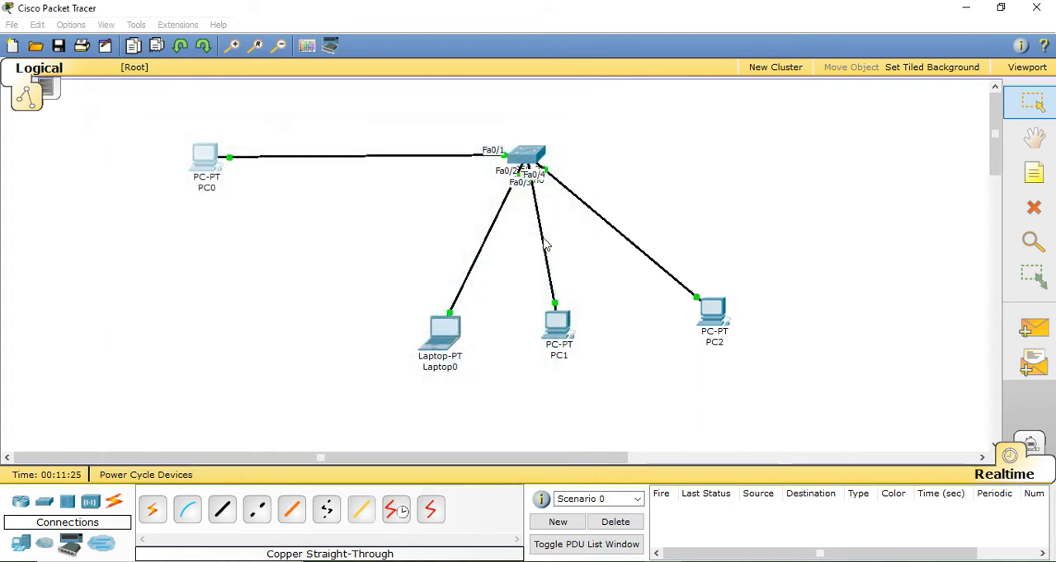
Assign Laptop0 the static IP address 192.168.1.2 with subnet mask 255.255.255.0, and close its window
{"action": "left_click", "coordinate": [442, 347]}
{"action": "left_click", "coordinate": [262, 155]}
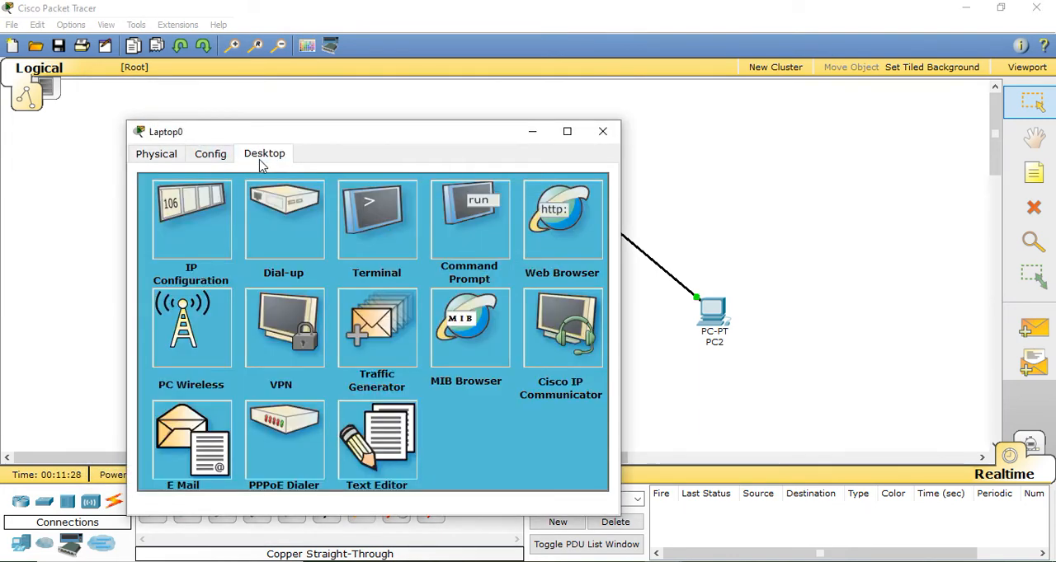
{"action": "left_click", "coordinate": [209, 216]}
{"action": "left_click", "coordinate": [292, 297]}
{"action": "type", "text": "192.168.1.2"}
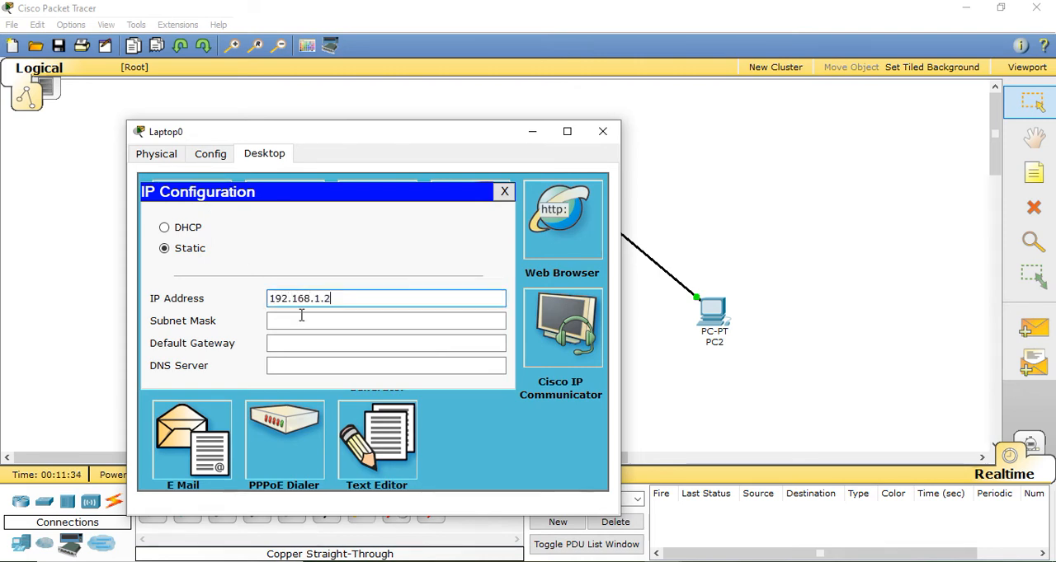
{"action": "left_click", "coordinate": [303, 319]}
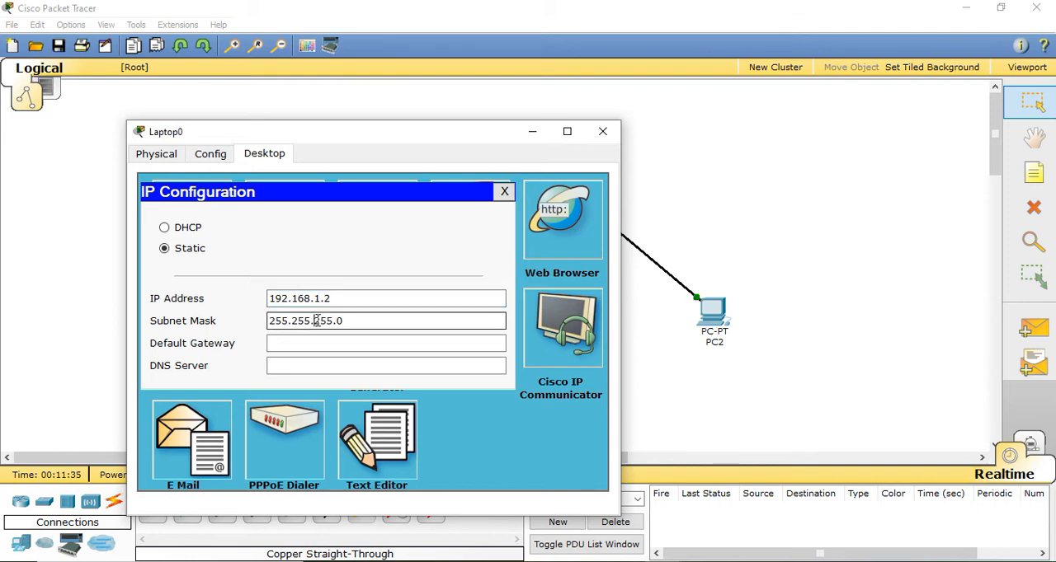
{"action": "left_click", "coordinate": [611, 132]}
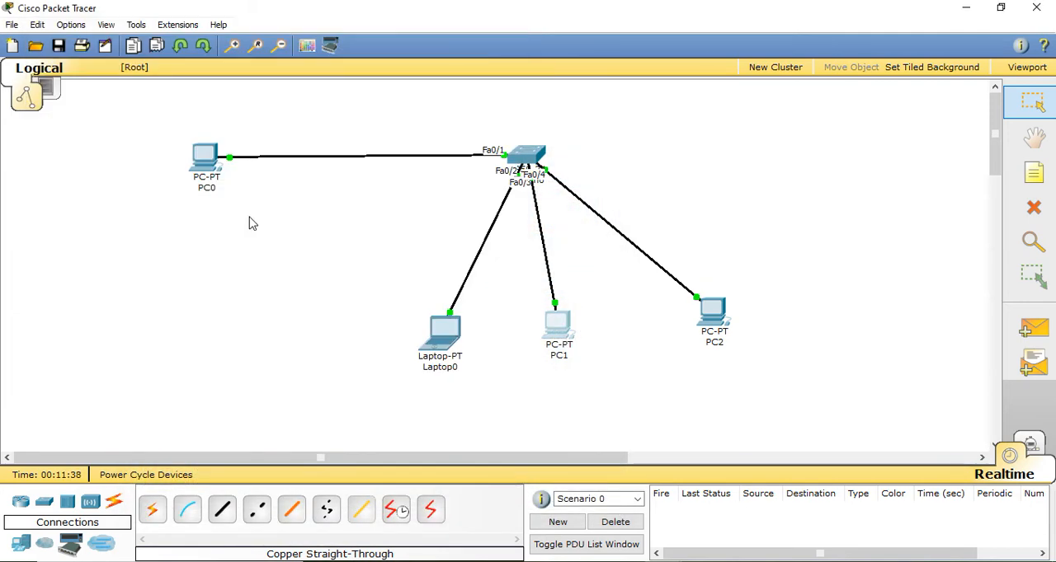
Assign PC1 the static IP address 192.168.1.3 with subnet mask 255.255.255.0, and close its window
{"action": "mouse_move", "coordinate": [663, 561]}
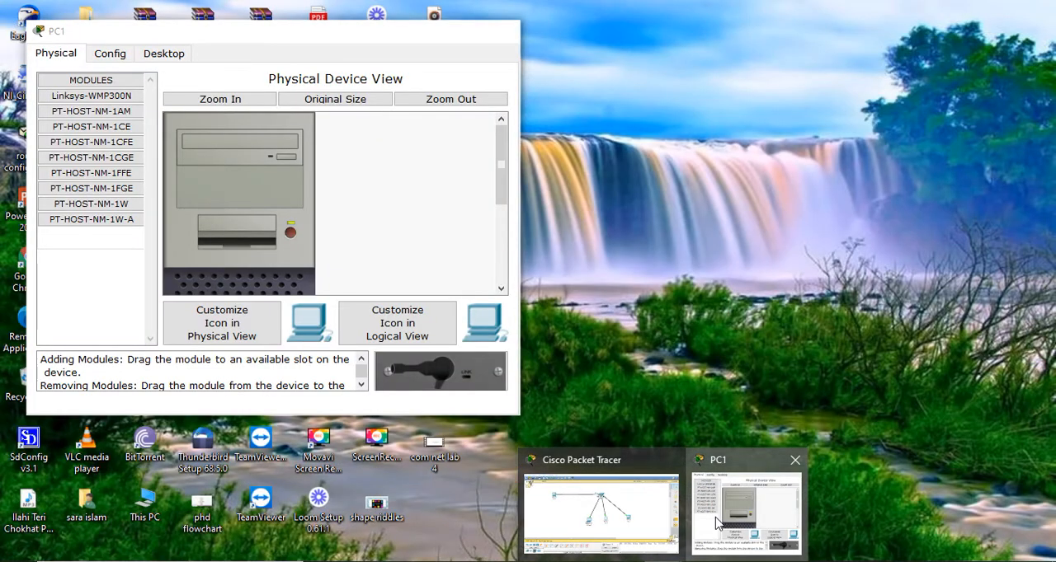
{"action": "left_click", "coordinate": [716, 523]}
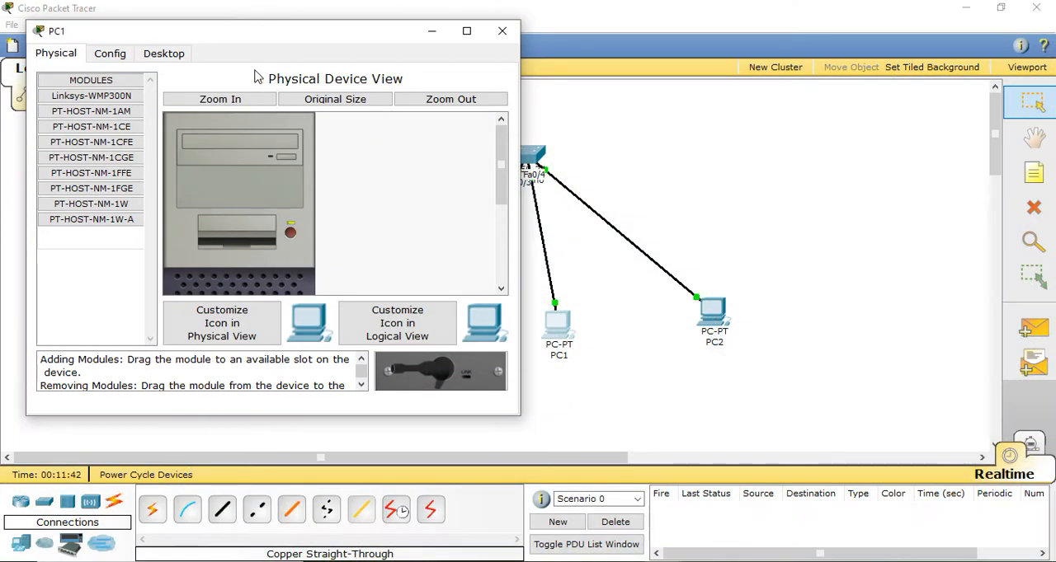
{"action": "left_click", "coordinate": [165, 54]}
{"action": "left_click", "coordinate": [103, 122]}
{"action": "left_click", "coordinate": [185, 196]}
{"action": "type", "text": "192.168.1.2"}
{"action": "key", "text": "BackSpace"}
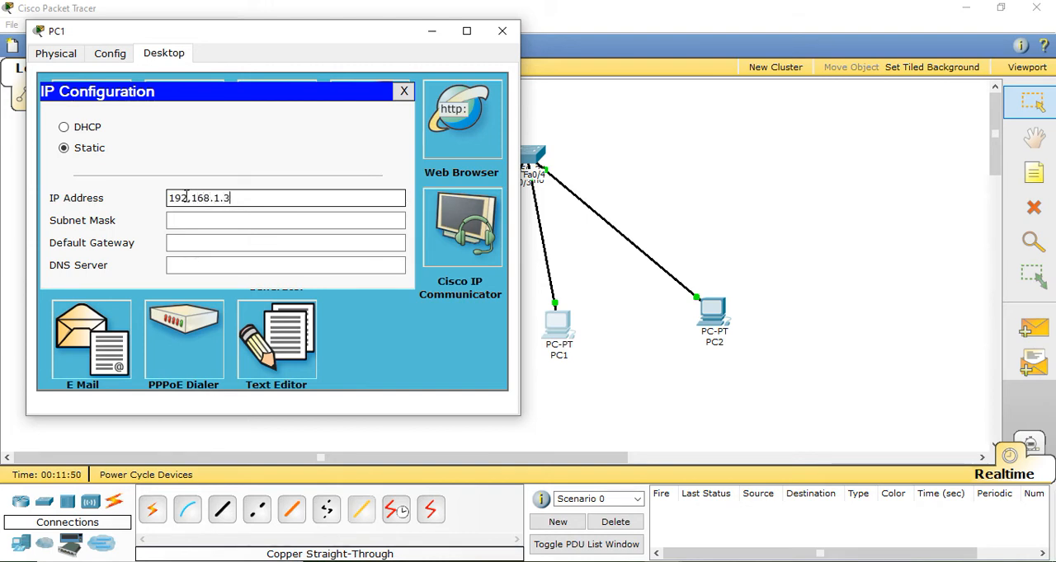
{"action": "left_click", "coordinate": [197, 220]}
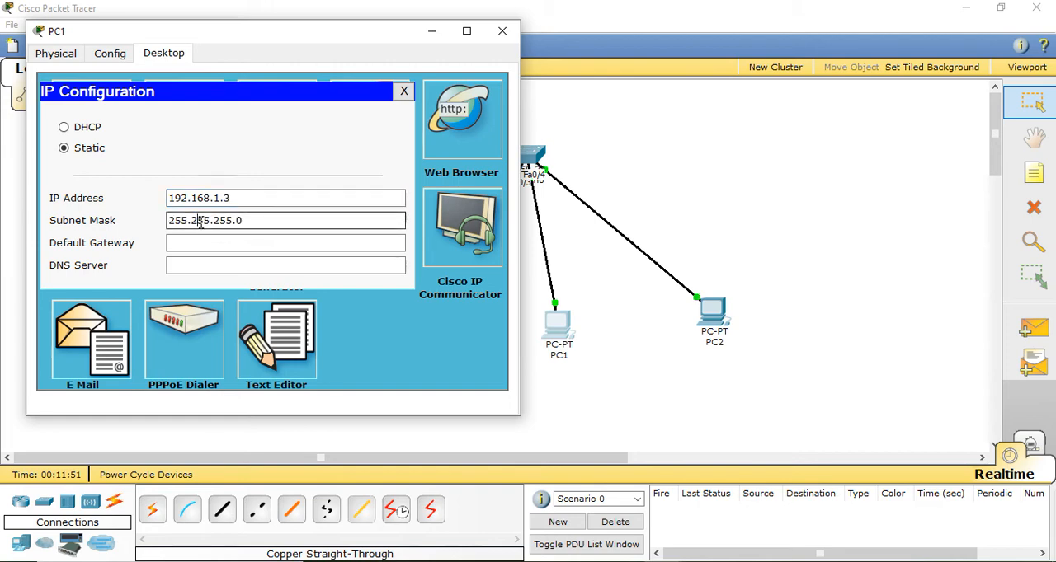
{"action": "left_click", "coordinate": [502, 31]}
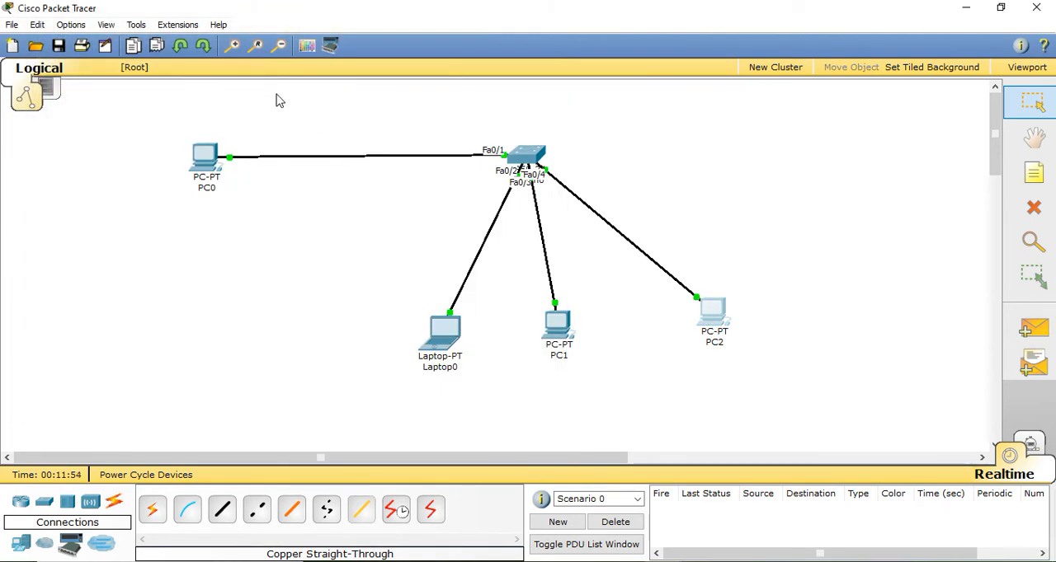
Assign PC2 the static IP address 192.168.1.4 with subnet mask 255.255.255.0, and close its window
{"action": "mouse_move", "coordinate": [657, 553]}
{"action": "left_click", "coordinate": [708, 534]}
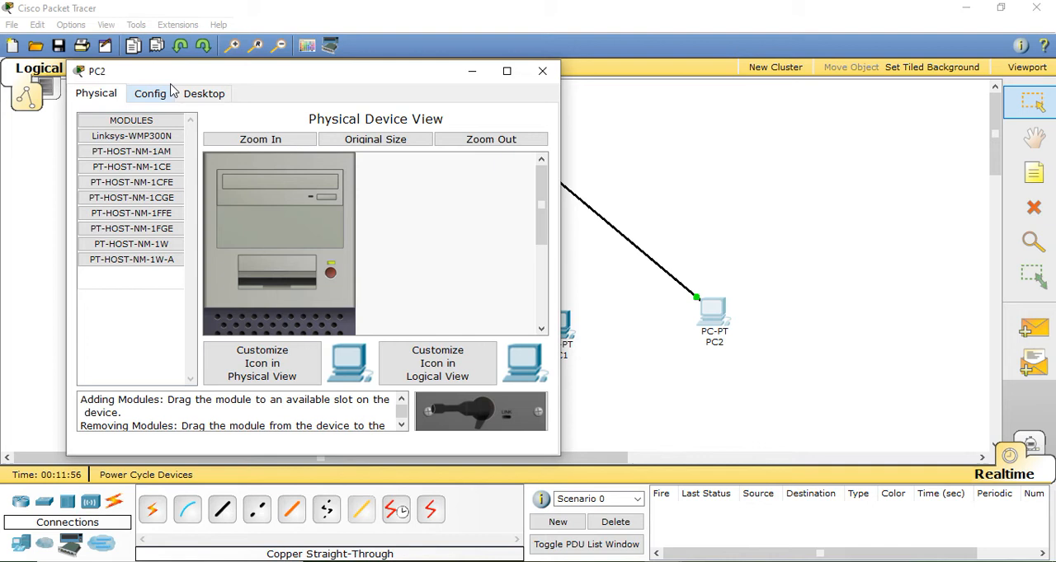
{"action": "left_click", "coordinate": [203, 94]}
{"action": "left_click", "coordinate": [154, 156]}
{"action": "left_click", "coordinate": [231, 240]}
{"action": "type", "text": "192"}
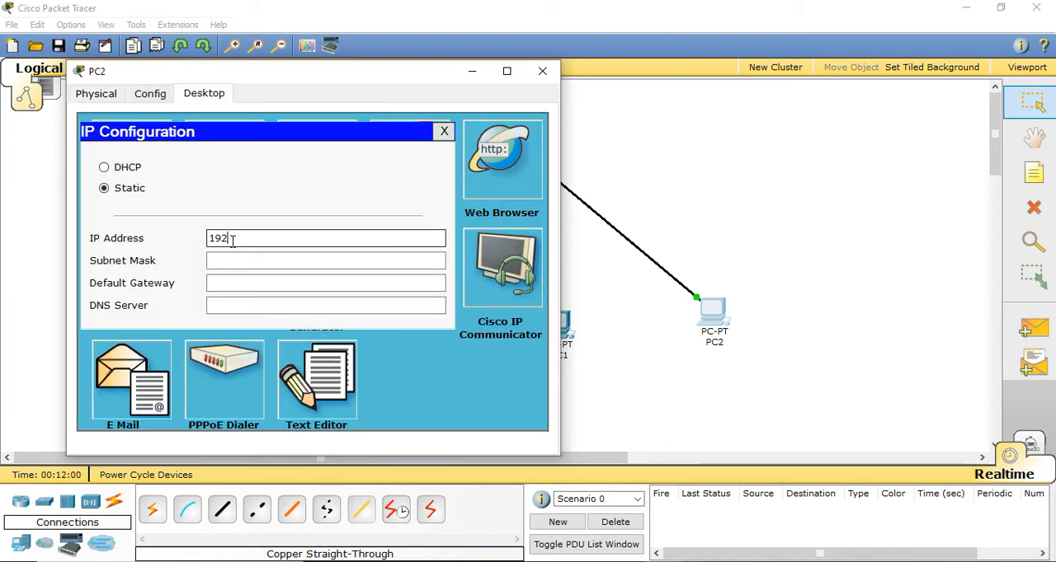
{"action": "type", "text": ".168."}
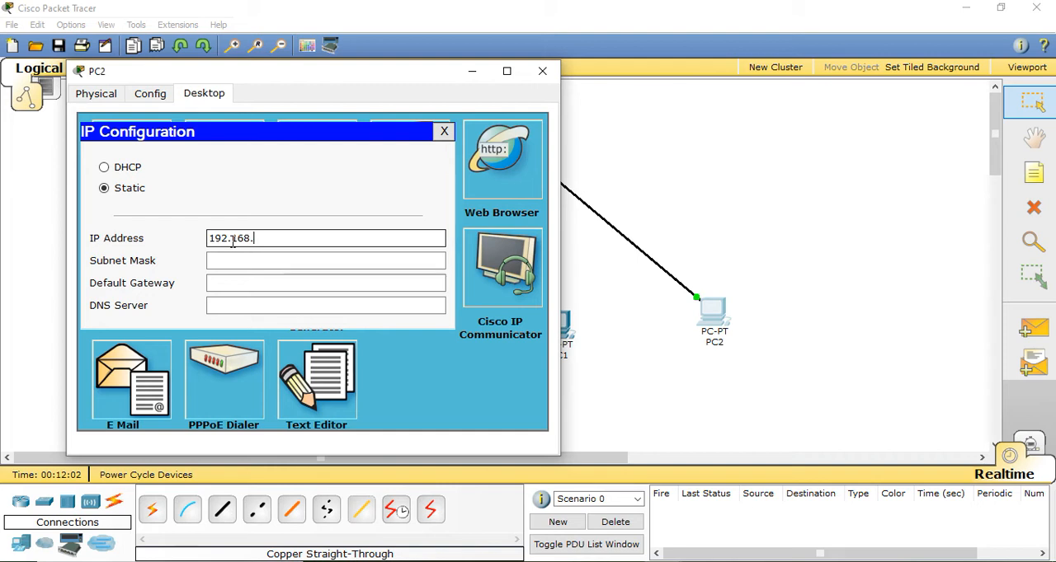
{"action": "type", "text": "1.4"}
{"action": "left_click", "coordinate": [245, 264]}
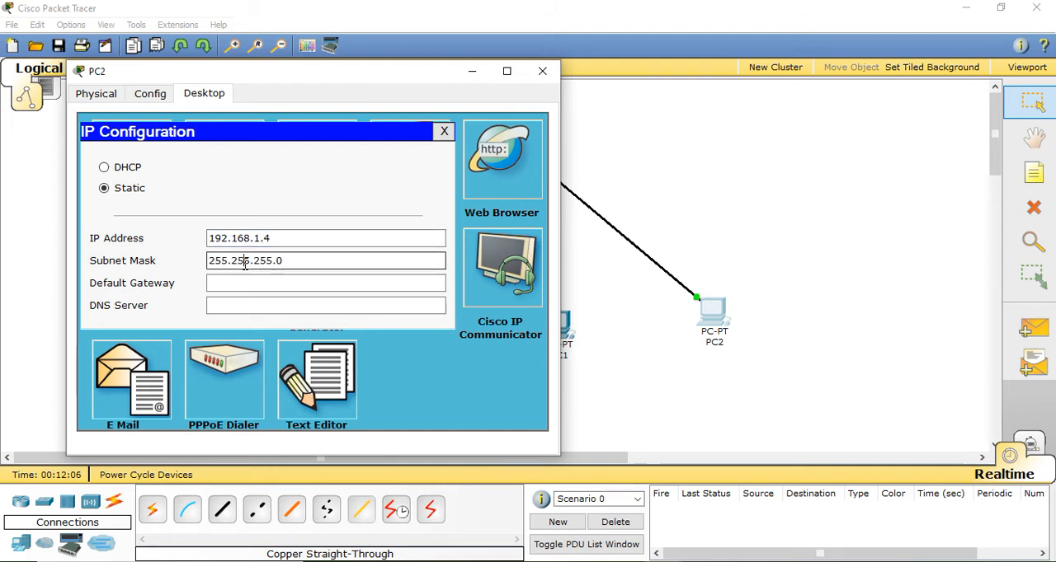
{"action": "left_click", "coordinate": [541, 71]}
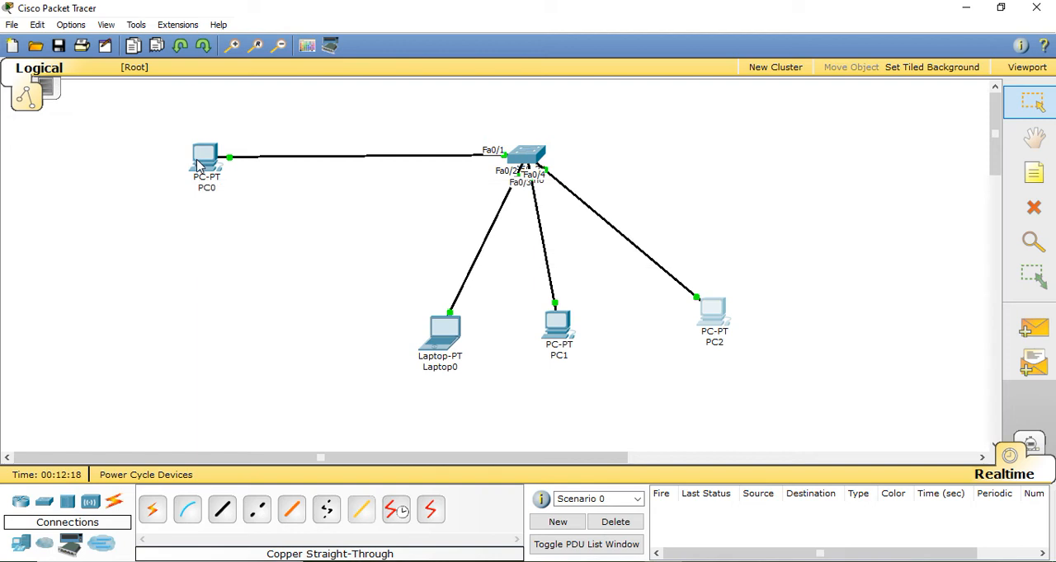
Spread out the topology by moving PC0 down, PC2 up and outward, and PC1 and Laptop0 slightly apart
{"action": "left_click_drag", "start_coordinate": [196, 165], "coordinate": [204, 202]}
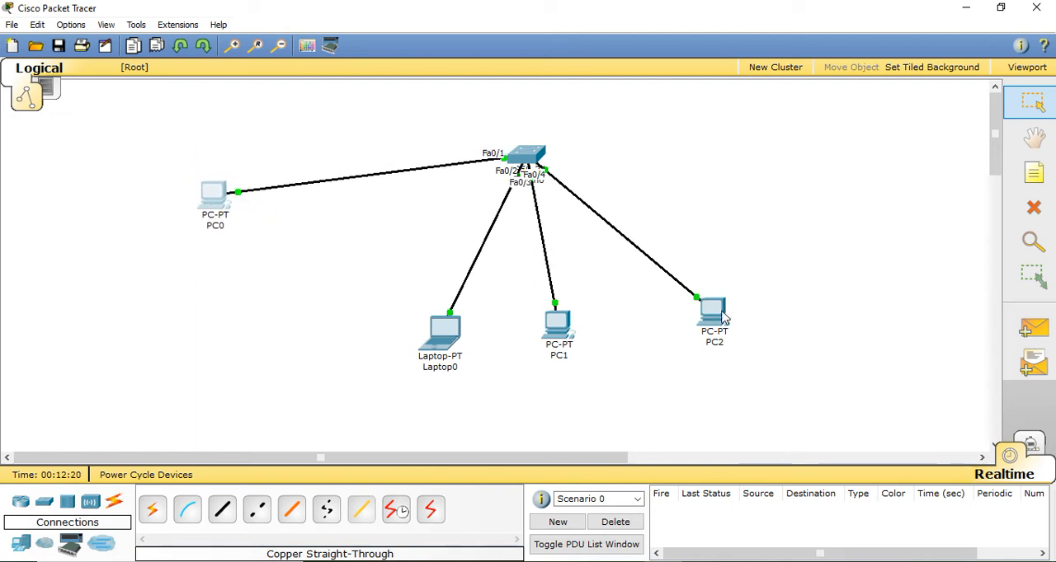
{"action": "left_click_drag", "start_coordinate": [720, 312], "coordinate": [767, 272]}
{"action": "left_click_drag", "start_coordinate": [560, 338], "coordinate": [572, 340]}
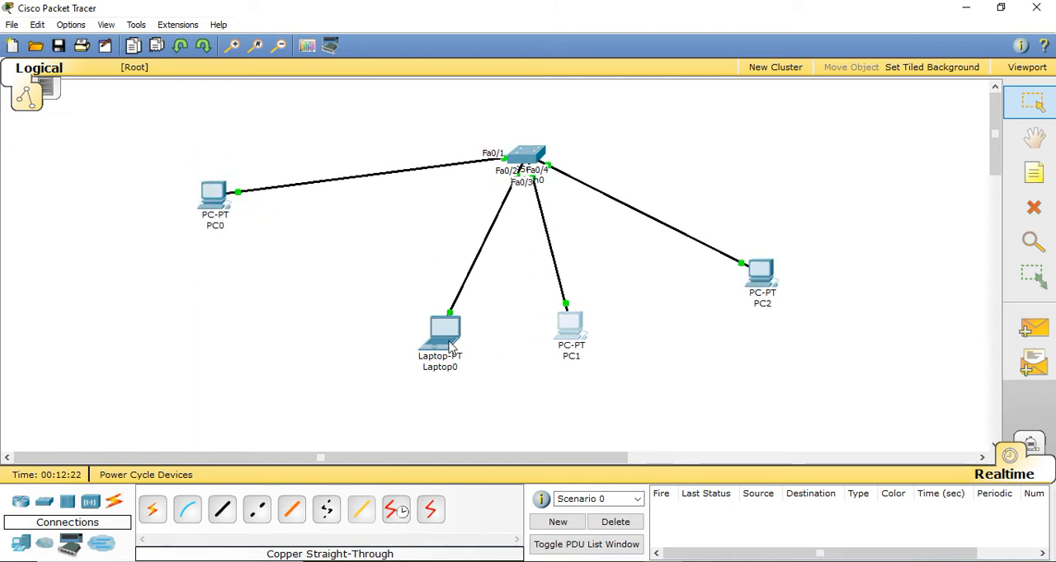
{"action": "left_click_drag", "start_coordinate": [452, 347], "coordinate": [440, 348]}
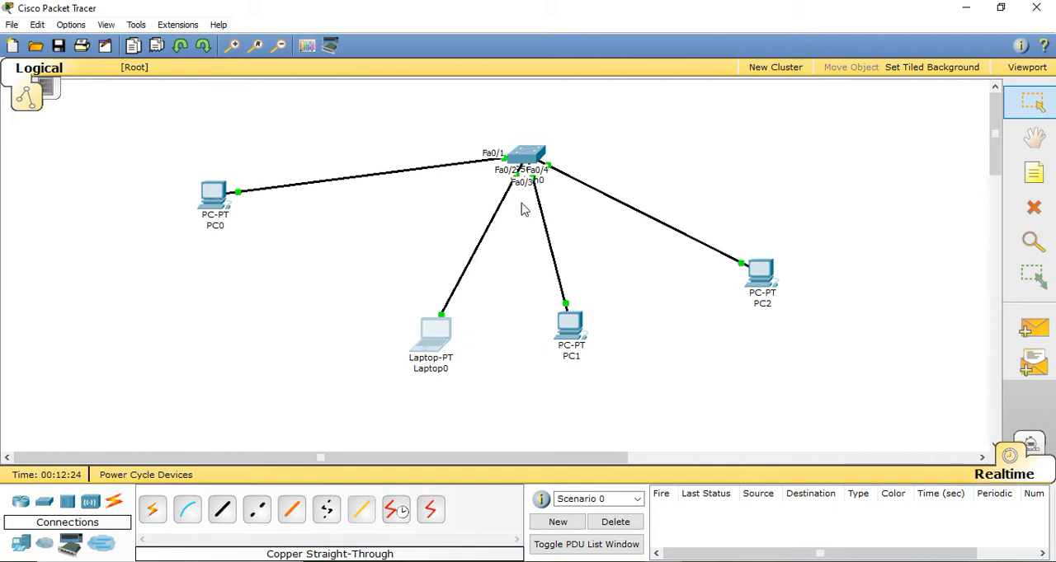
Ping 192.168.1.4 from PC0's command prompt, and close PC0's window
{"action": "left_click", "coordinate": [211, 198]}
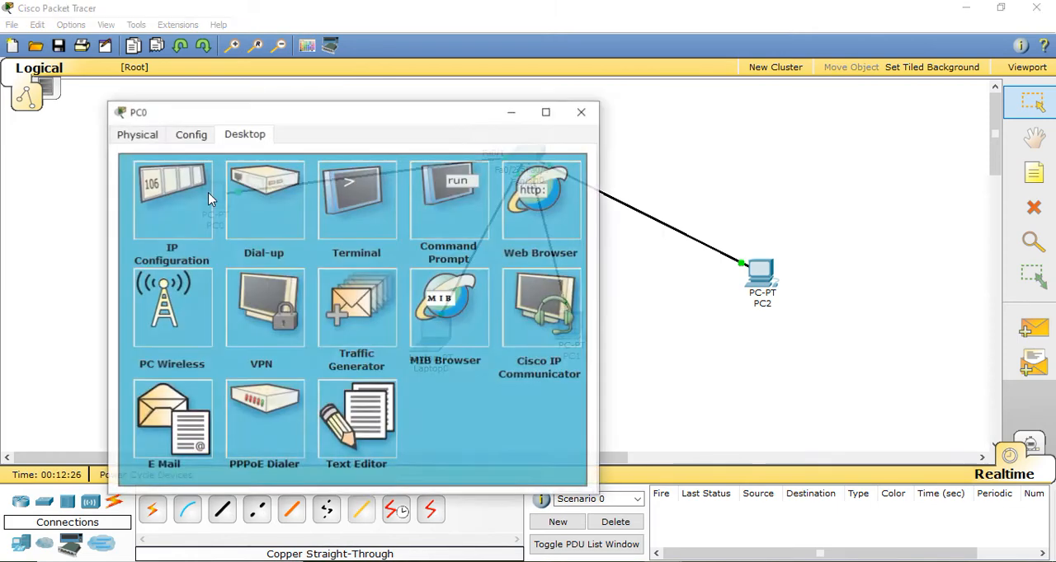
{"action": "left_click", "coordinate": [483, 173]}
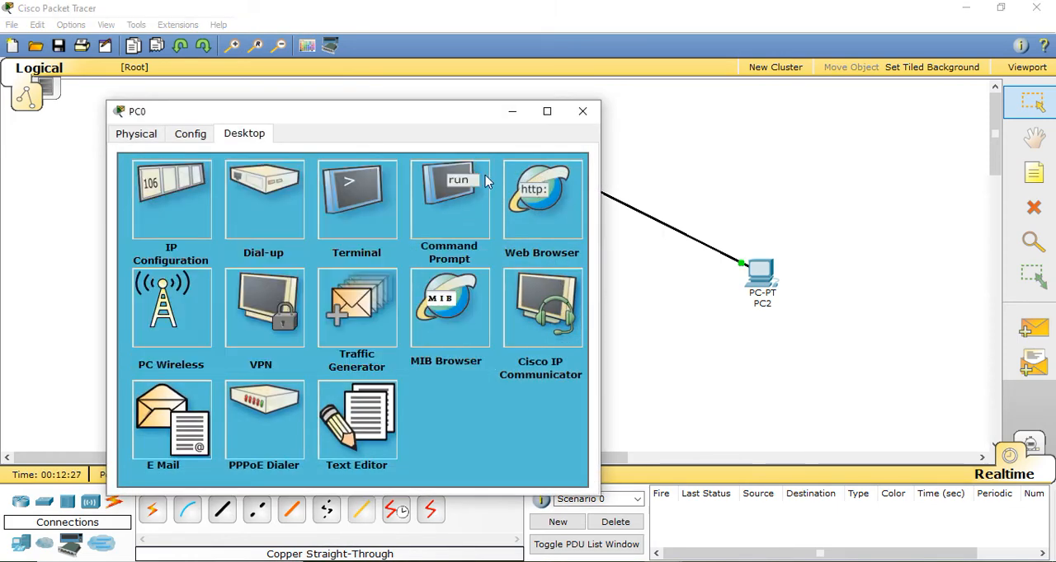
{"action": "left_click", "coordinate": [443, 205]}
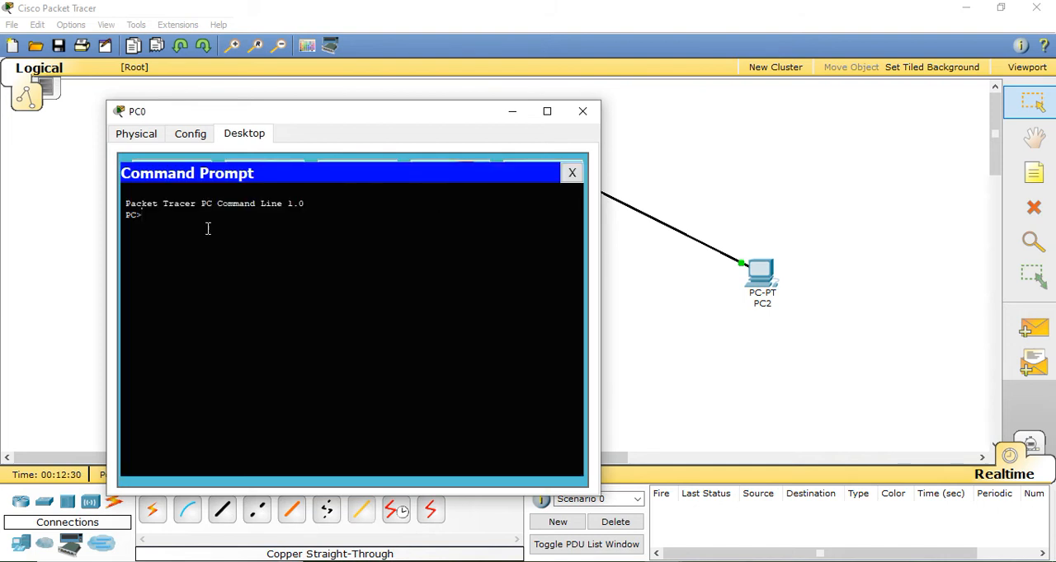
{"action": "type", "text": "ping 192."}
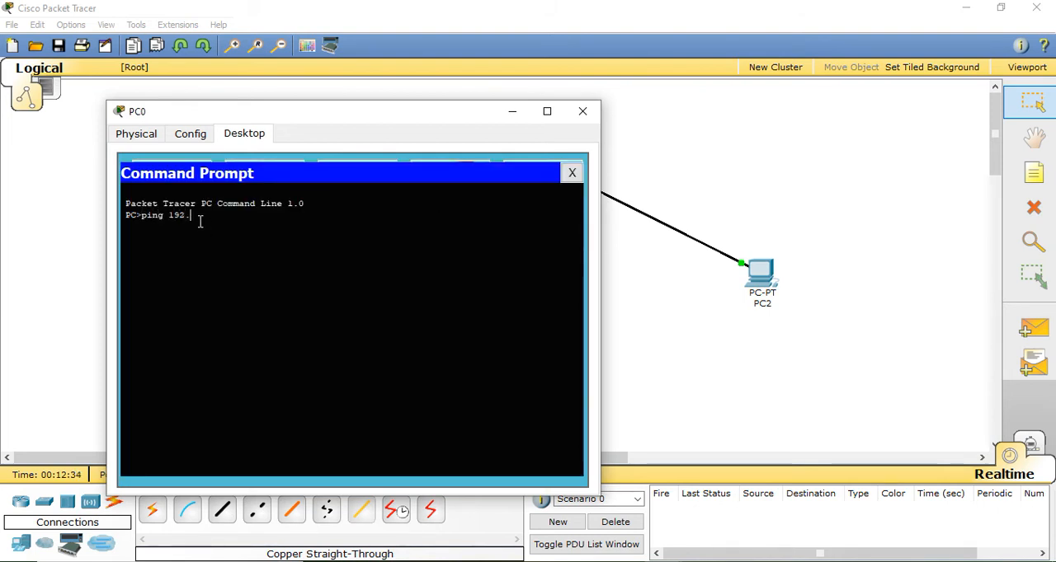
{"action": "type", "text": "168.1.4"}
{"action": "key", "text": "Return"}
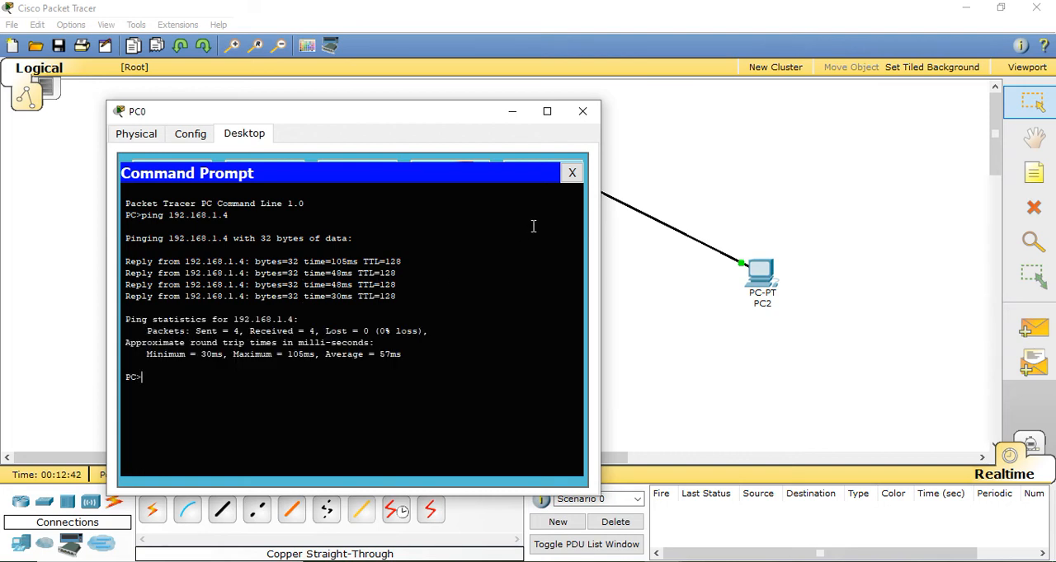
{"action": "left_click", "coordinate": [582, 110]}
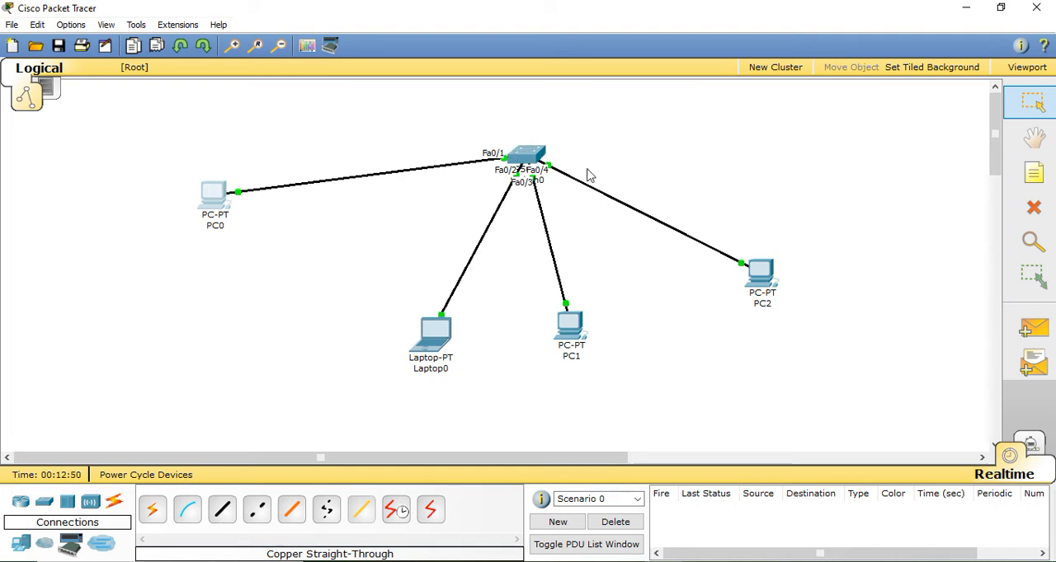
Open the switch's command line and display its MAC address table again with show mac-address-table
{"action": "left_click", "coordinate": [526, 154]}
{"action": "left_click_drag", "start_coordinate": [341, 40], "coordinate": [653, 32]}
{"action": "left_click", "coordinate": [437, 46]}
{"action": "left_click", "coordinate": [465, 48]}
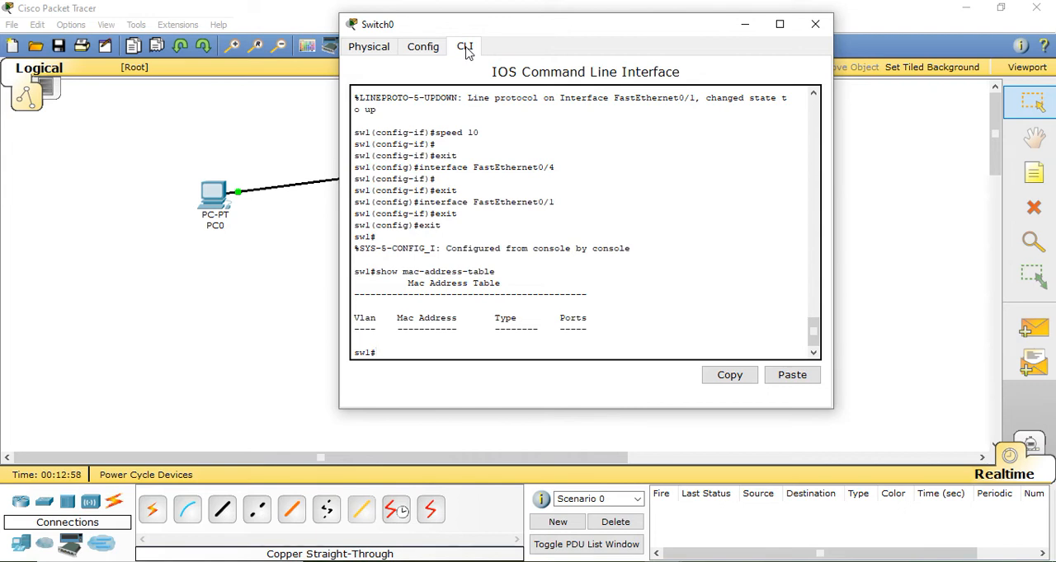
{"action": "key", "text": "Up"}
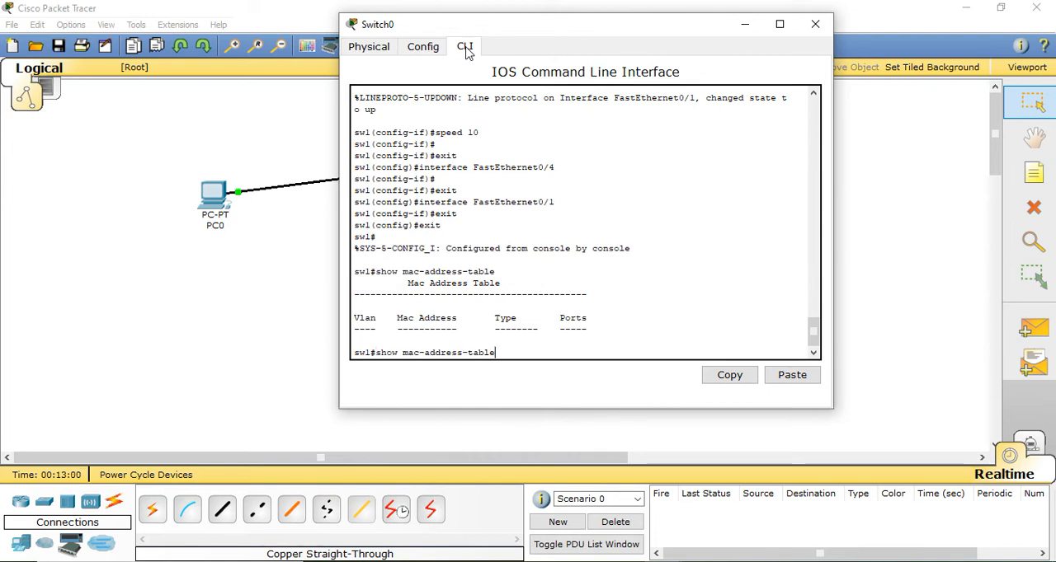
{"action": "key", "text": "Return"}
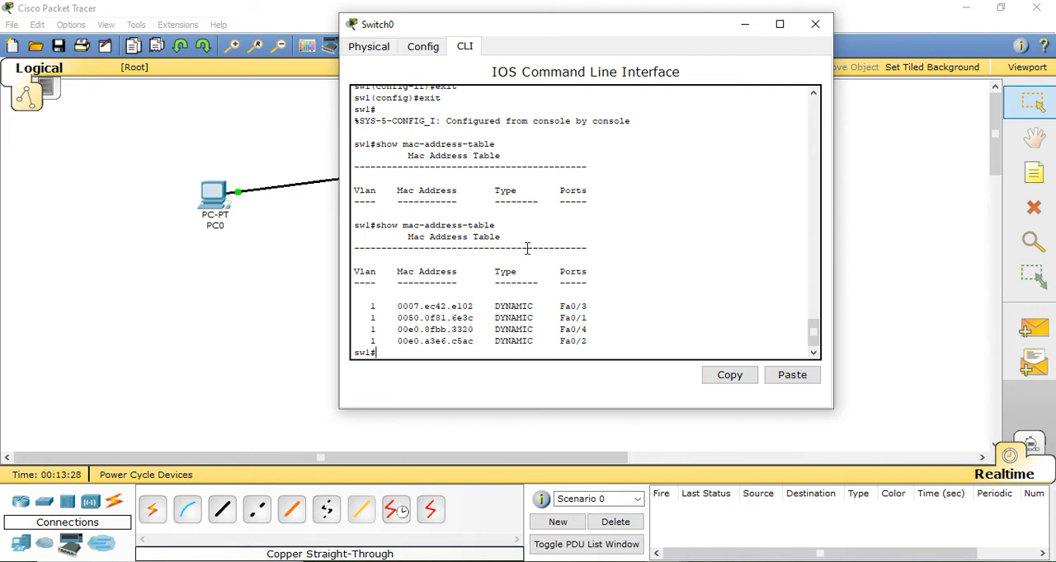
Enter global configuration mode on sw1 with config termi
{"action": "type", "text": "config termi"}
{"action": "key", "text": "Return"}
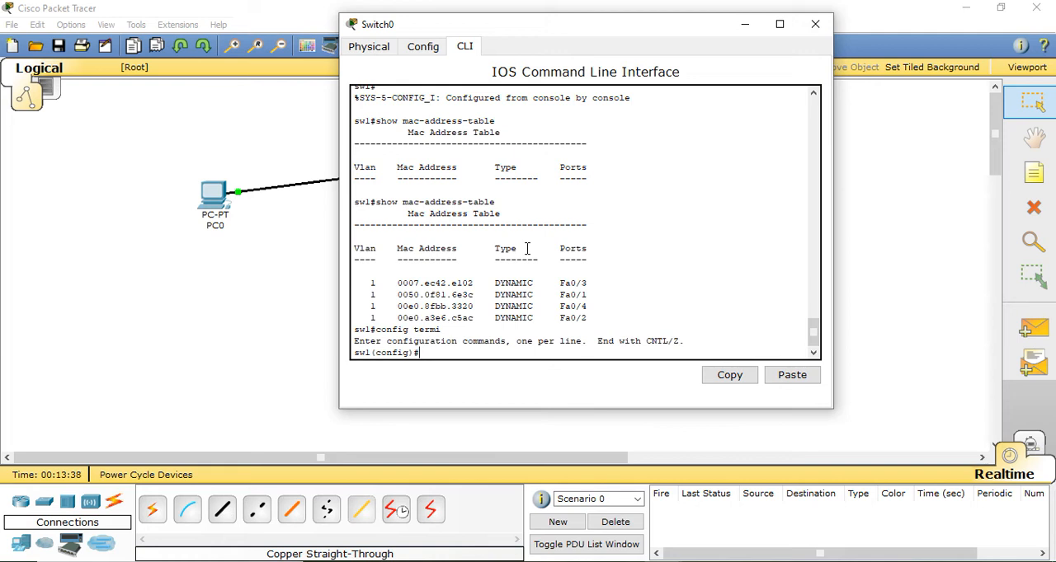
Add a static MAC address table entry for 00e0.a3e6.c5ac in vlan 1 on interface fa0/2, copying the address from the displayed table
{"action": "type", "text": "mac-address-table"}
{"action": "type", "text": "statc"}
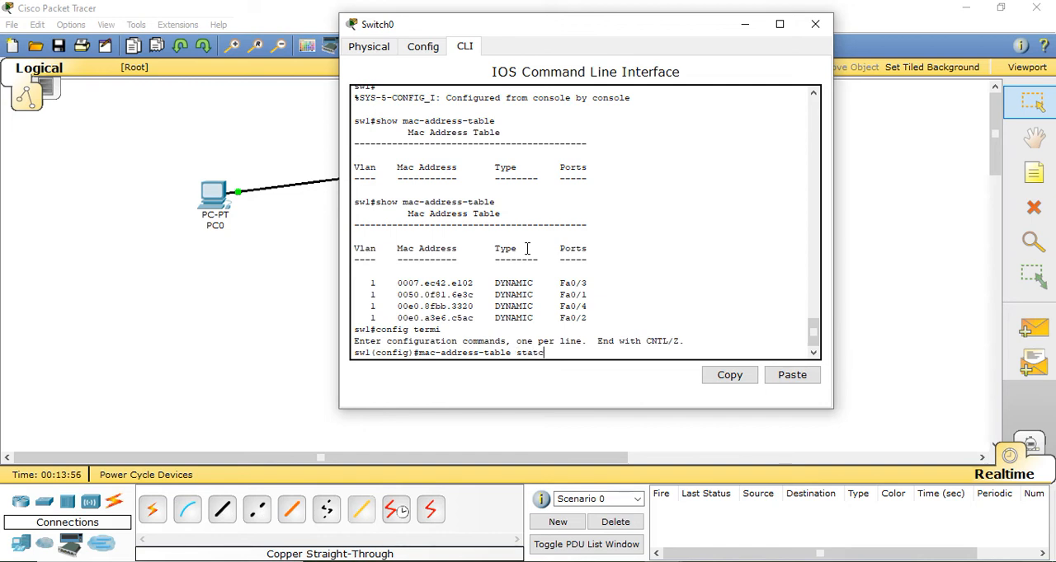
{"action": "key", "text": "BackSpace"}
{"action": "type", "text": "ic"}
{"action": "left_click_drag", "start_coordinate": [479, 319], "coordinate": [405, 329]}
{"action": "right_click", "coordinate": [405, 322]}
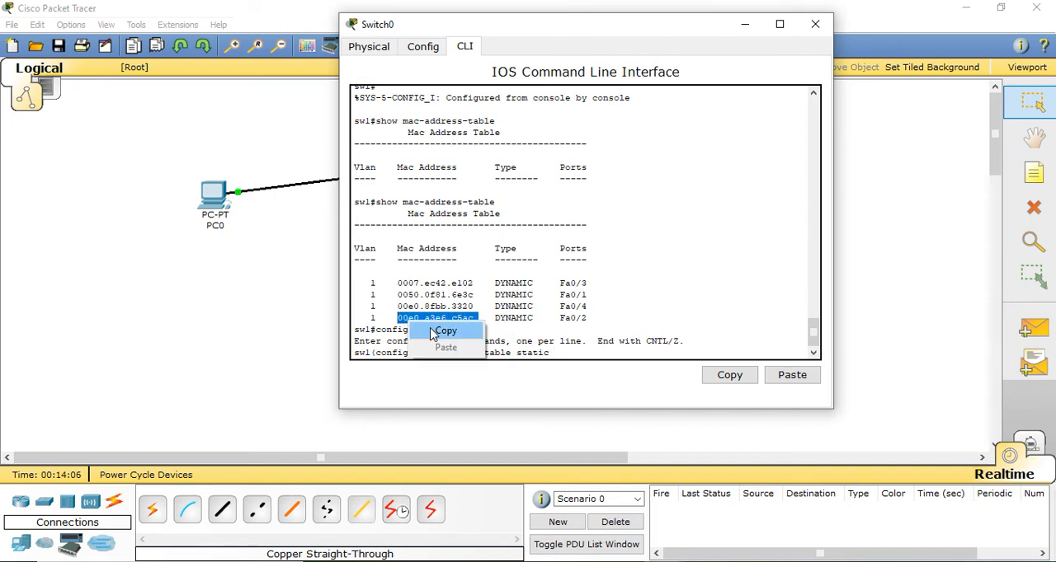
{"action": "left_click", "coordinate": [431, 332]}
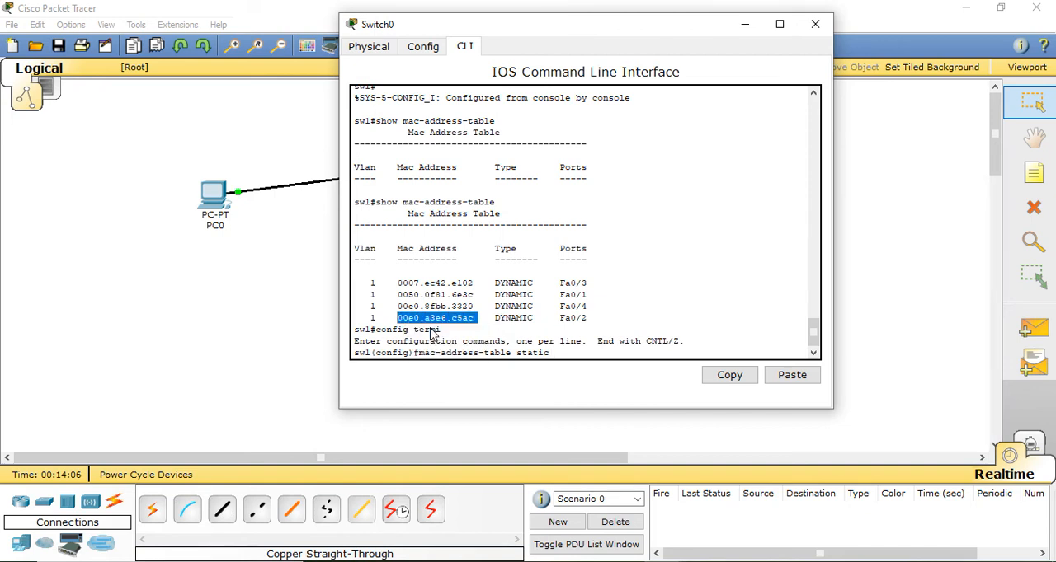
{"action": "left_click", "coordinate": [569, 353]}
{"action": "right_click", "coordinate": [569, 354]}
{"action": "left_click", "coordinate": [605, 380]}
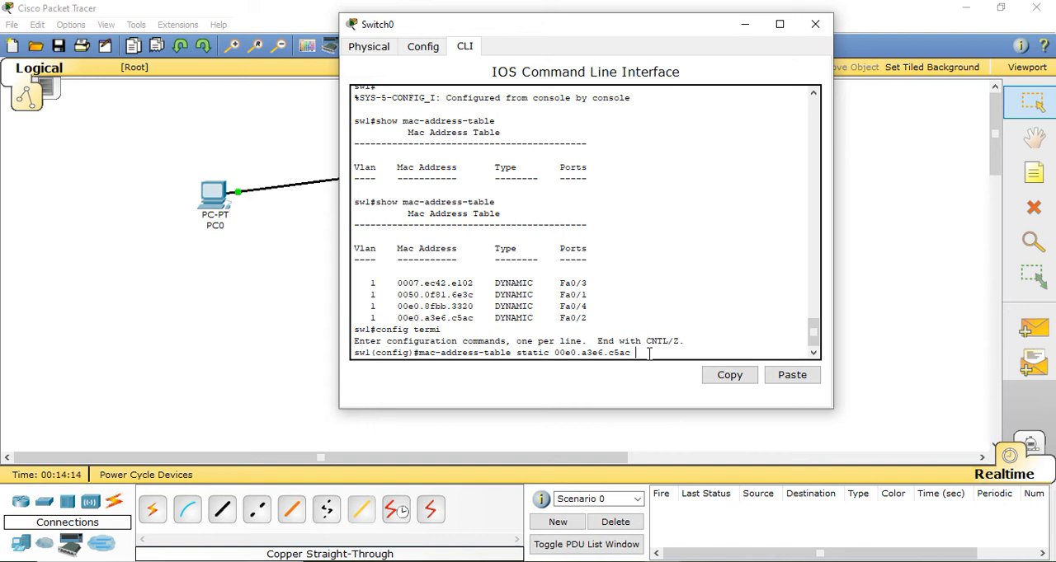
{"action": "type", "text": "vlan 1"}
{"action": "type", "text": "interface"}
{"action": "type", "text": "fa0/2"}
{"action": "key", "text": "Return"}
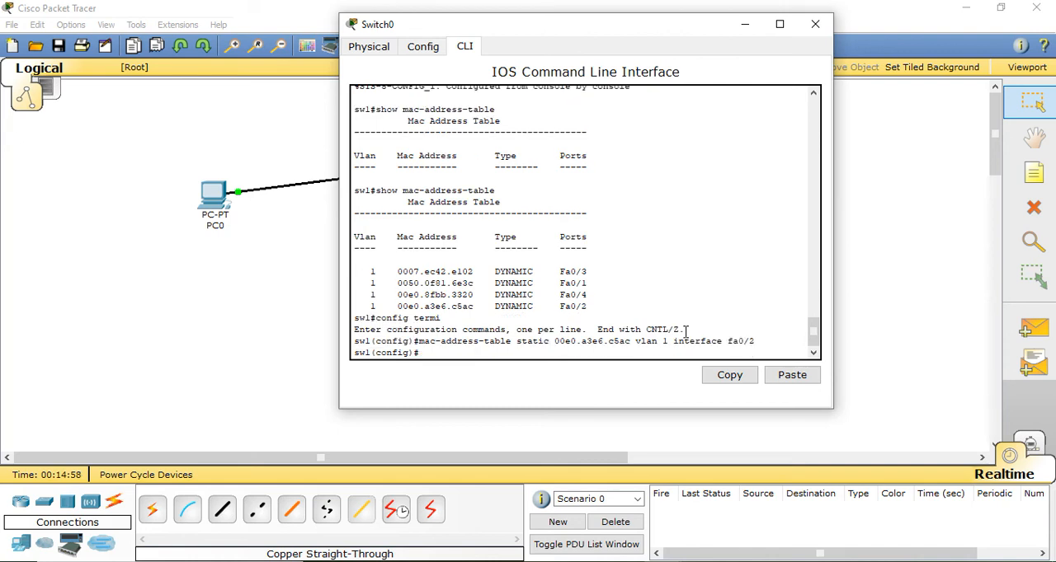
Exit global configuration mode and rerun show mac-address-table to check the static entry
{"action": "type", "text": "exit"}
{"action": "key", "text": "Return"}
{"action": "key", "text": "Up"}
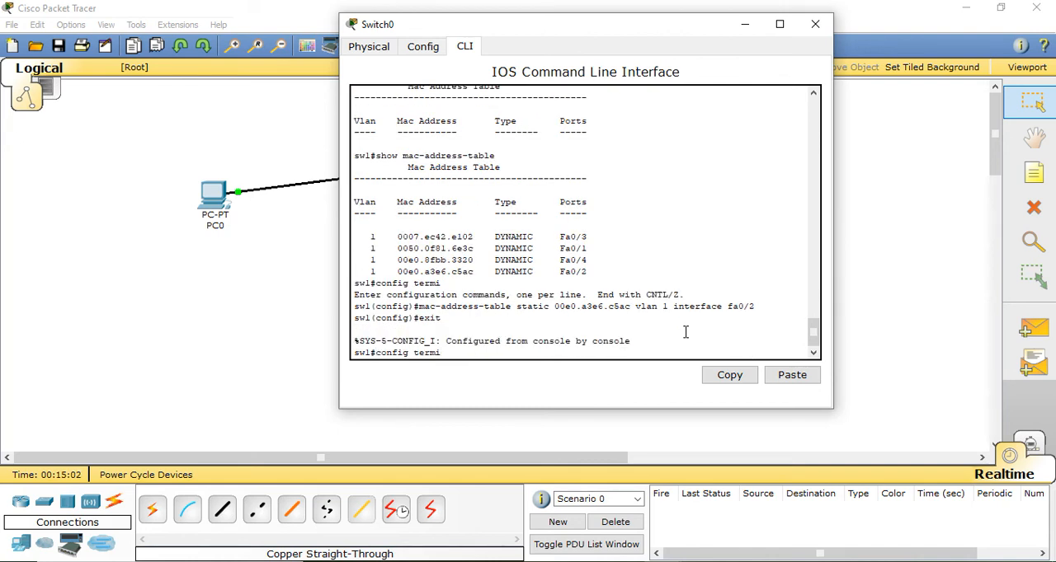
{"action": "key", "text": "Up"}
{"action": "key", "text": "Return"}
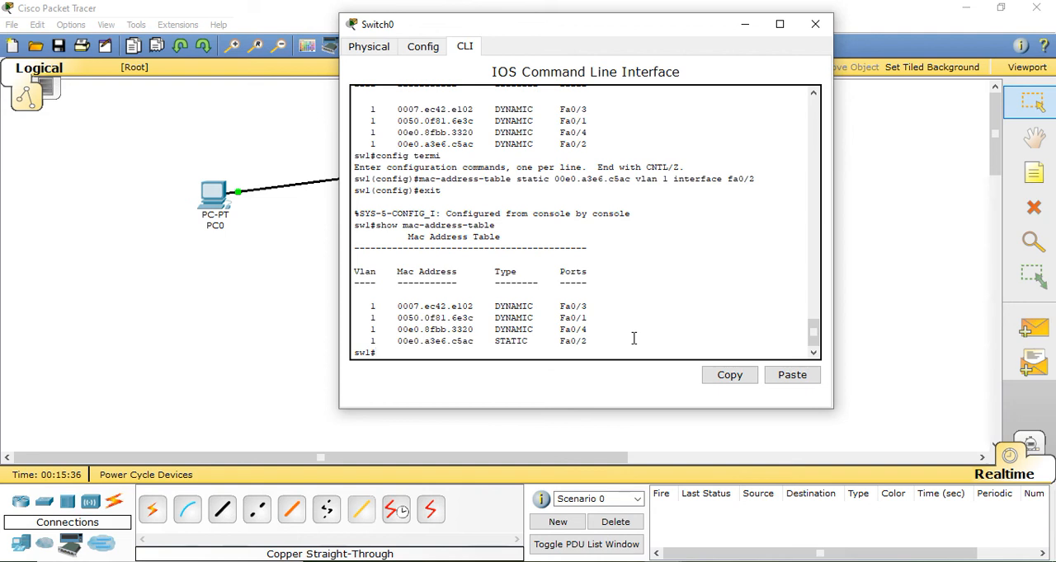
Save the switch configuration with copy running-config startup-config, accepting the default destination filename
{"action": "type", "text": "copy running-config star"}
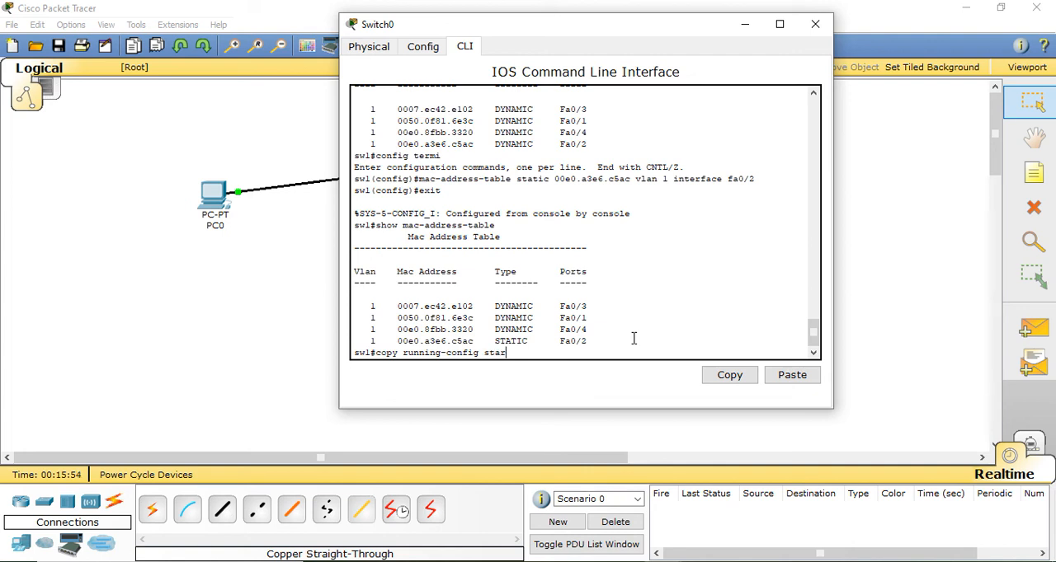
{"action": "type", "text": "tup-config"}
{"action": "key", "text": "Return"}
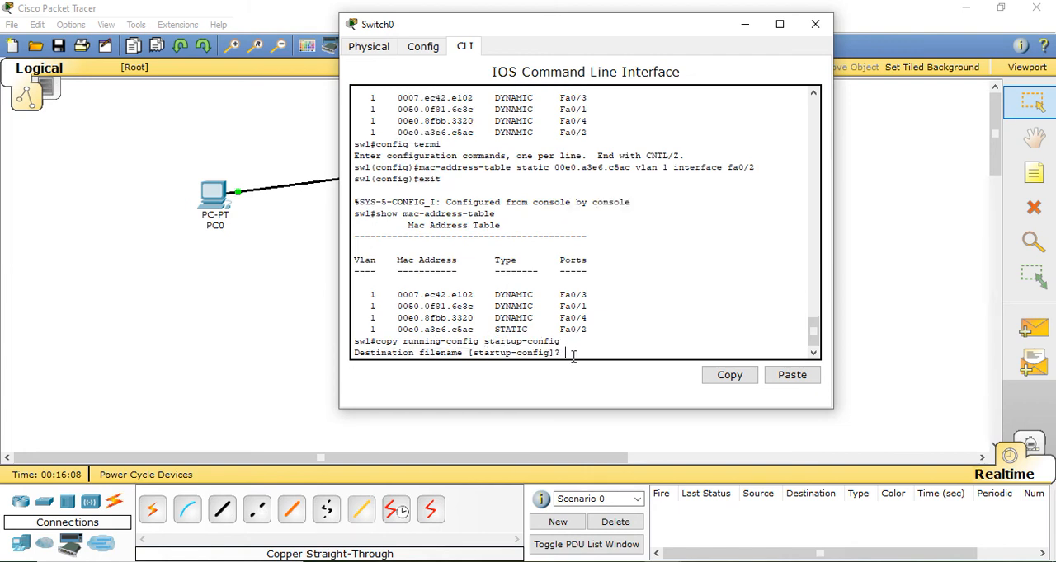
{"action": "key", "text": "Return"}
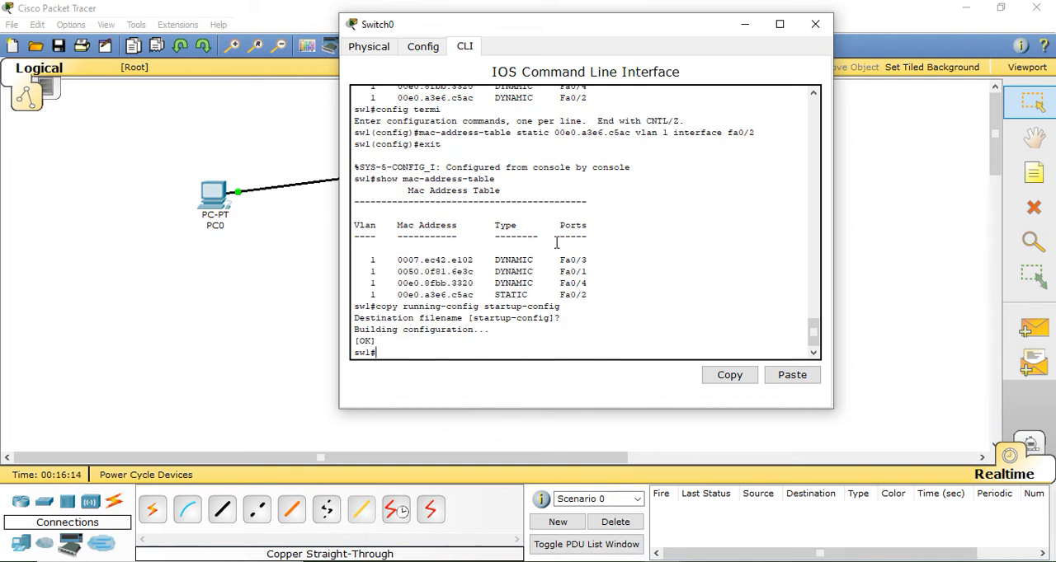
Enter exit at the privileged prompt, switch to the physical device view, and close the switch's window
{"action": "type", "text": "exit"}
{"action": "left_click", "coordinate": [370, 50]}
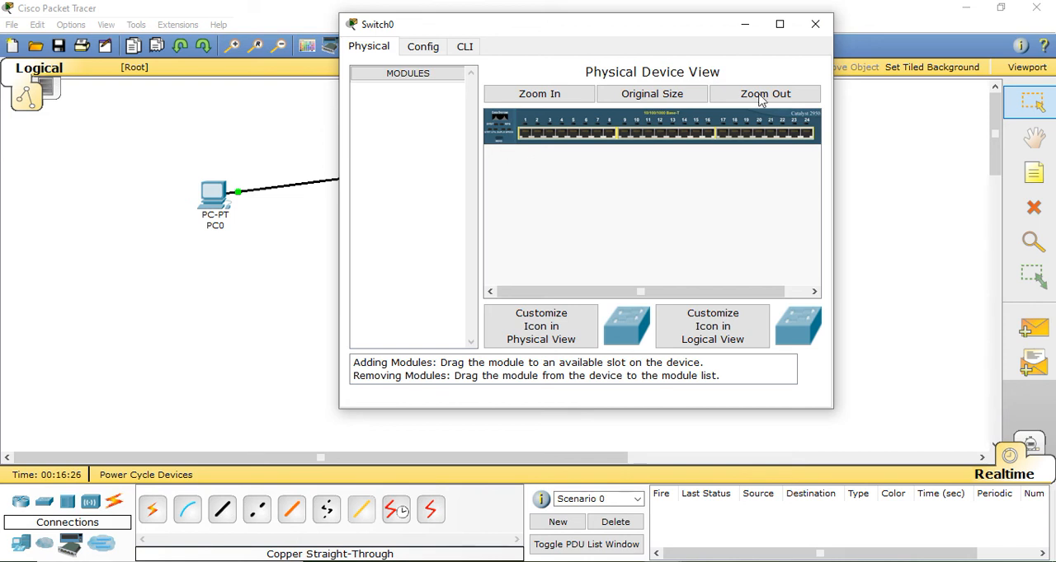
{"action": "left_click", "coordinate": [814, 24]}
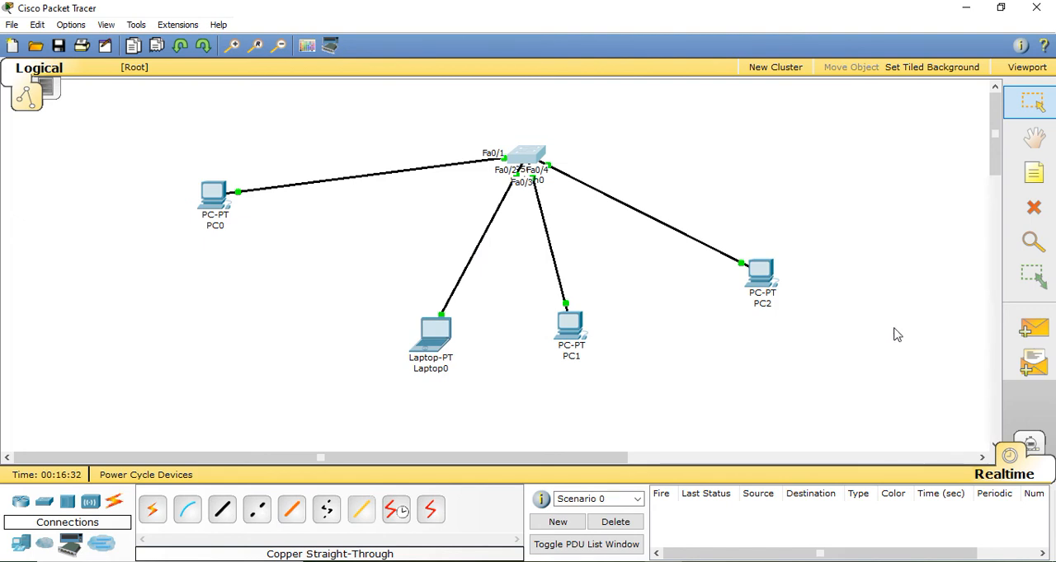